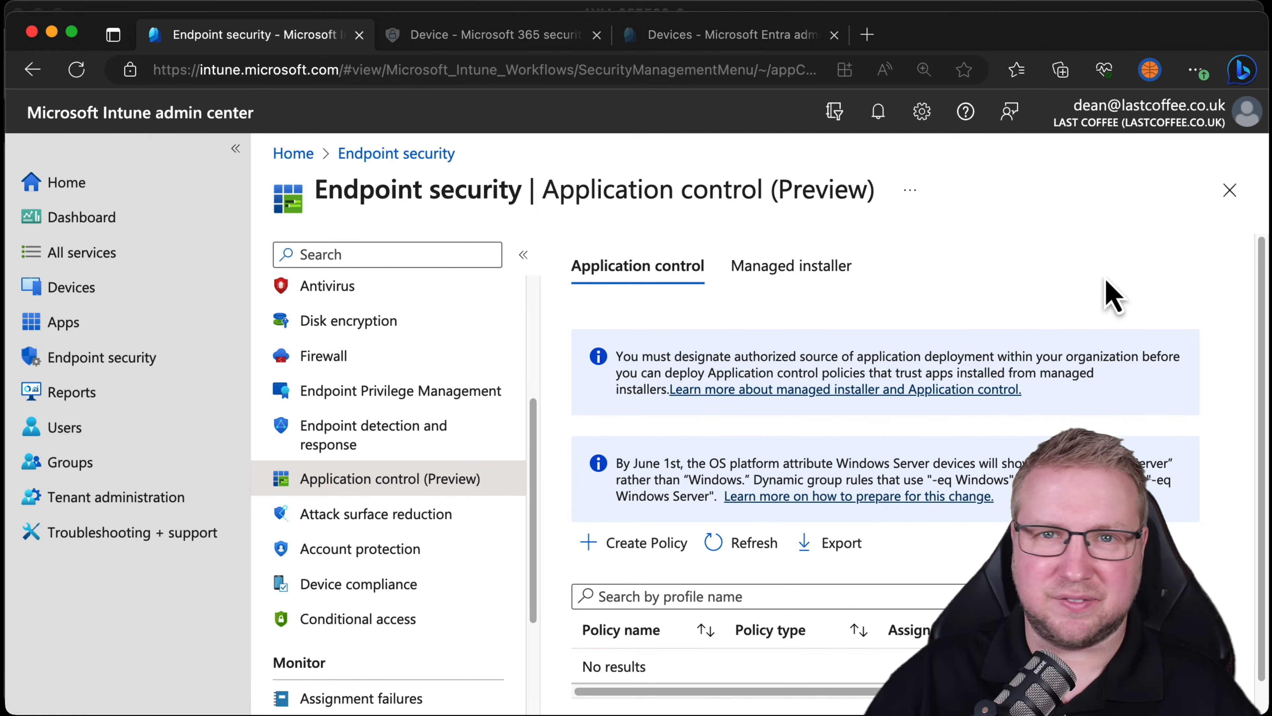
pyautogui.click(800, 288)
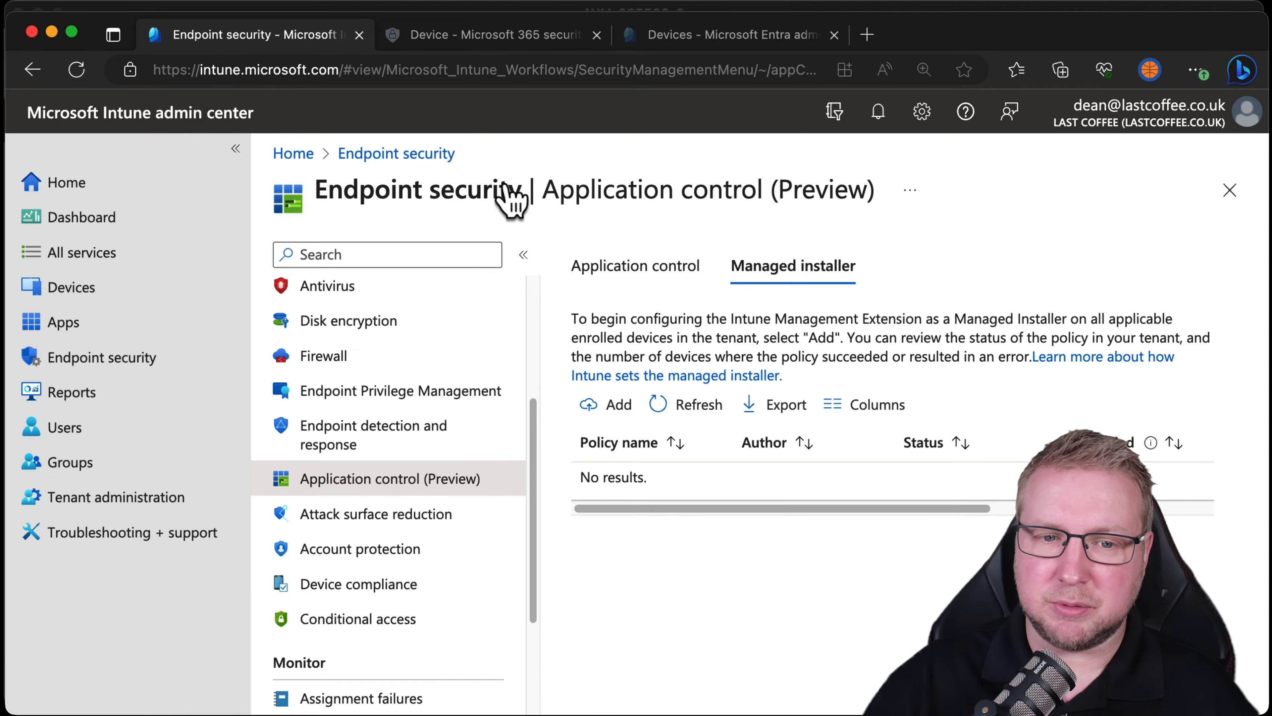
pyautogui.click(199, 7)
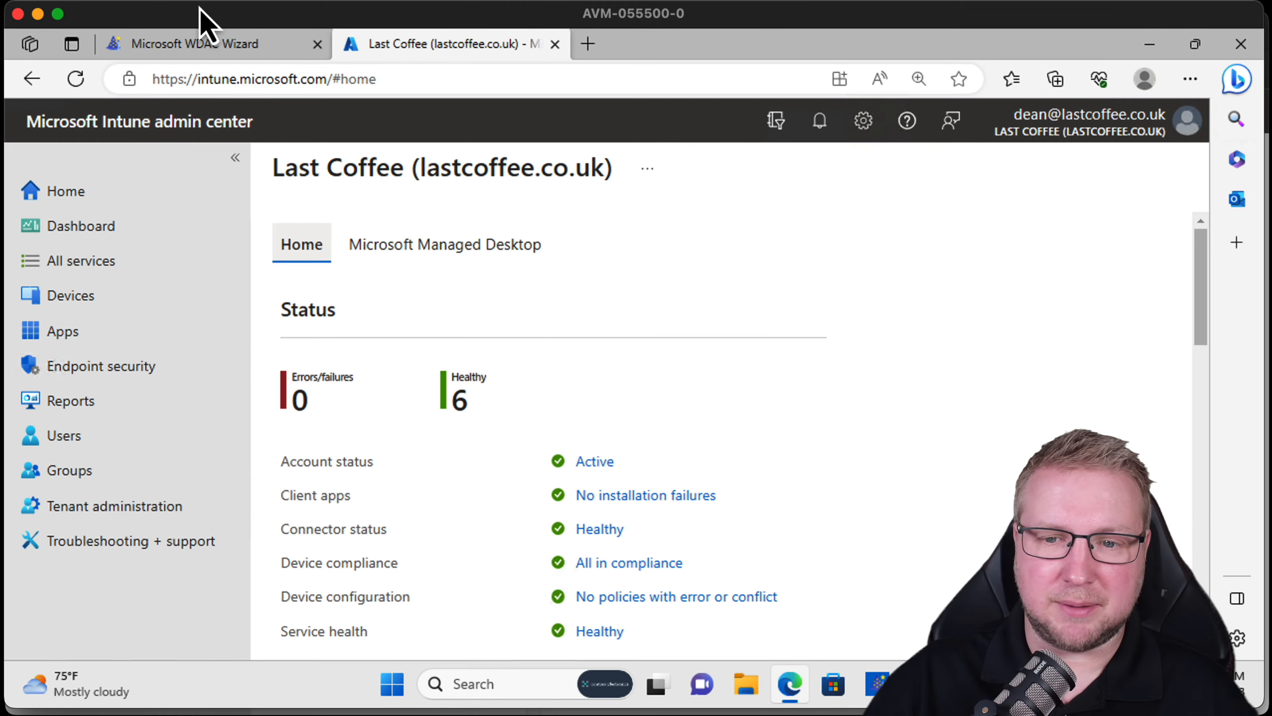
# Open the Application control (Preview) page under Endpoint security.
pyautogui.click(162, 368)
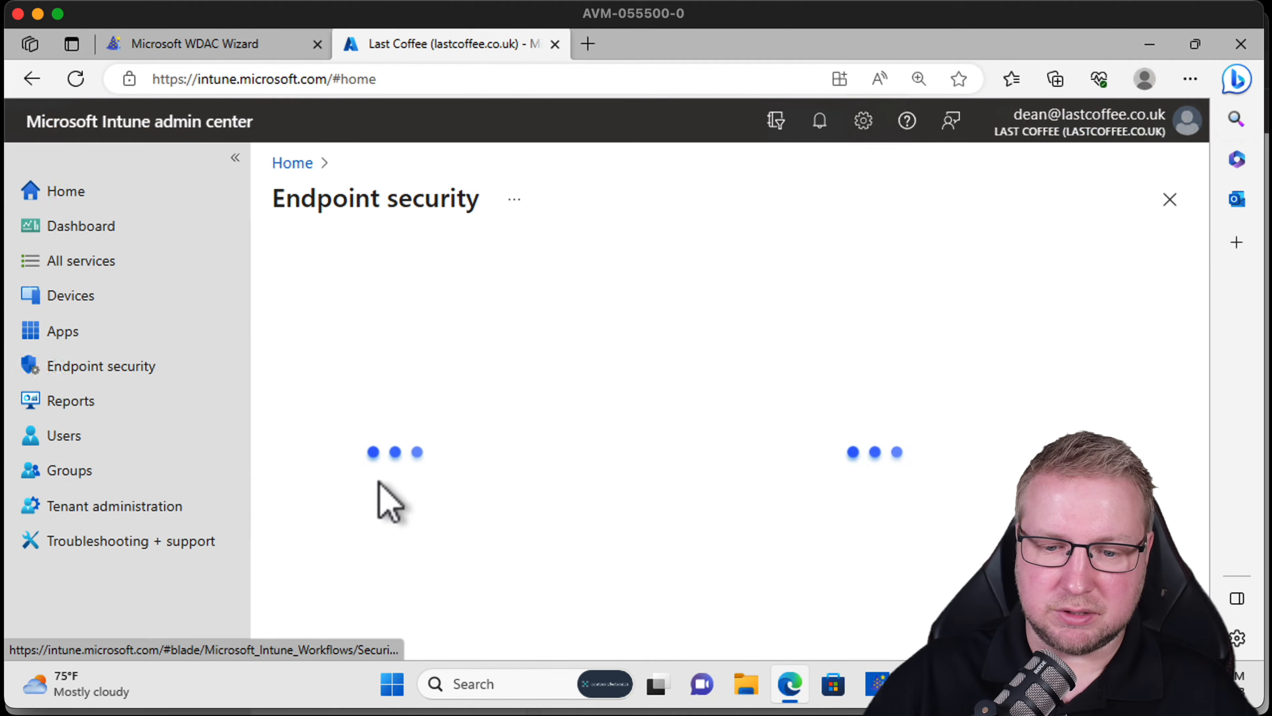
pyautogui.scroll(-5, 421, 607)
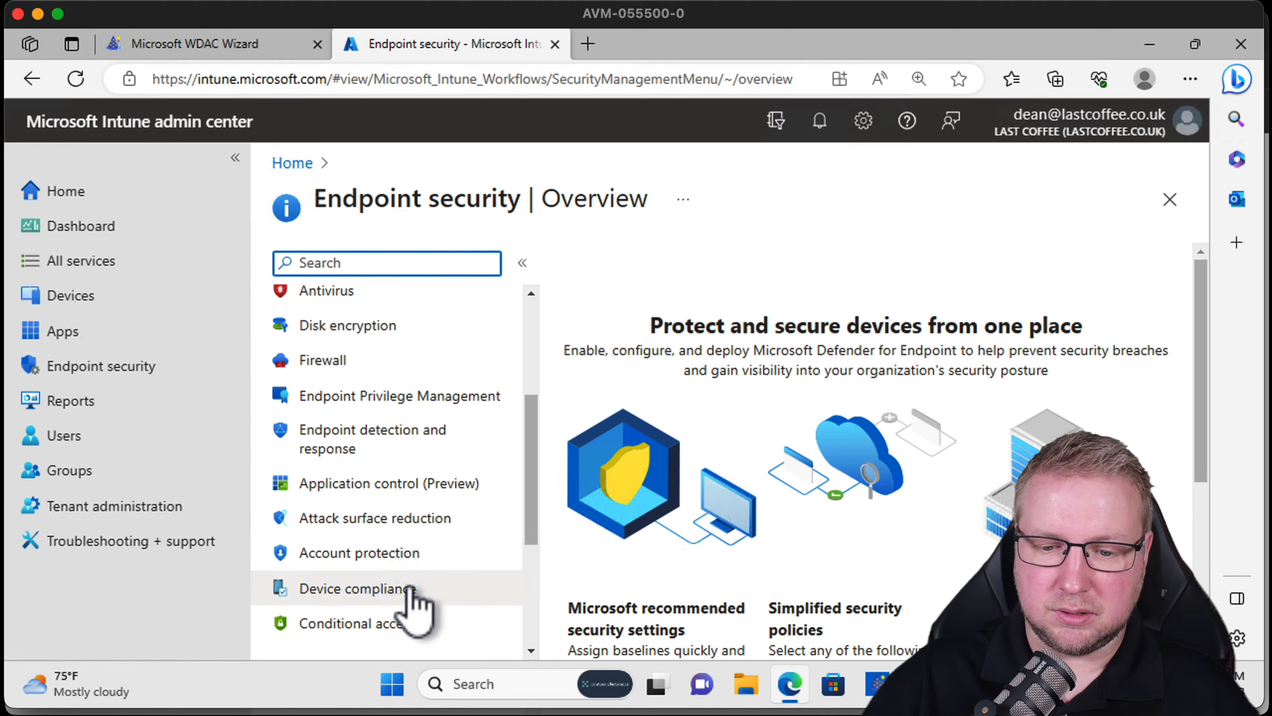
pyautogui.click(436, 484)
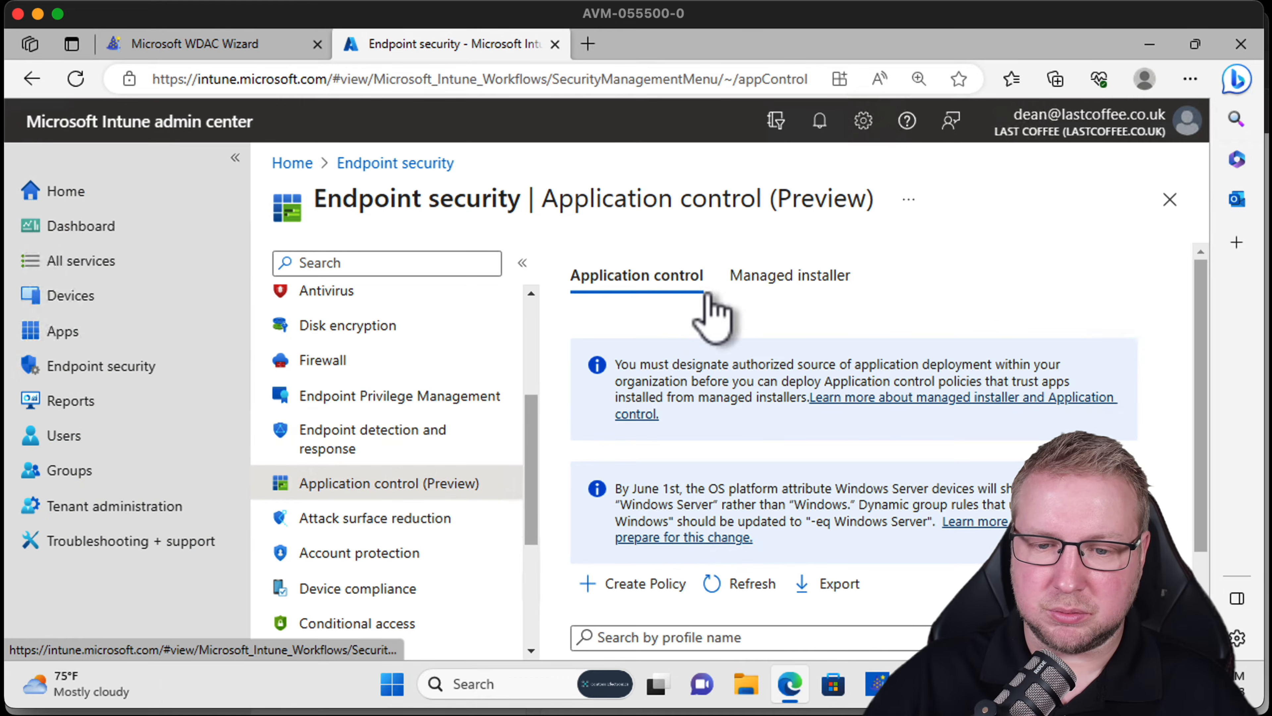
# Add the Intune Management Extension as a managed installer from the Managed installer tab, confirming the permission prompt.
pyautogui.click(234, 158)
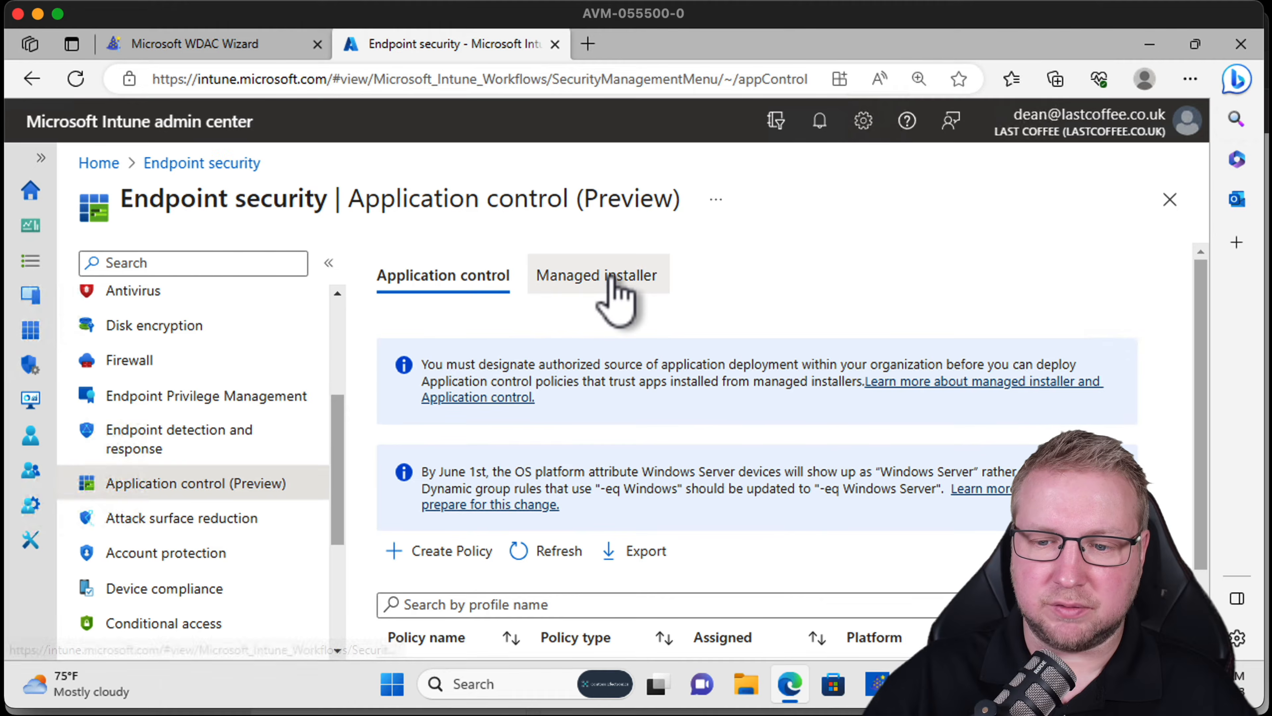
pyautogui.click(617, 286)
pyautogui.click(433, 397)
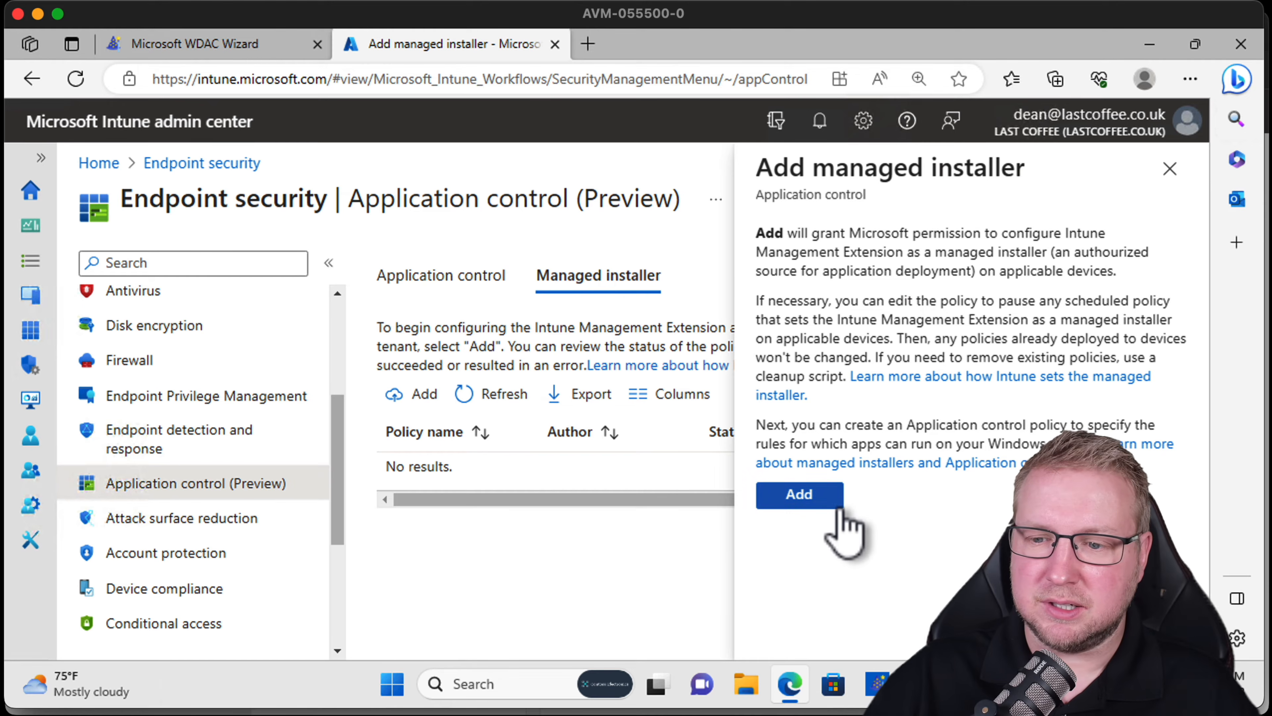
pyautogui.click(815, 505)
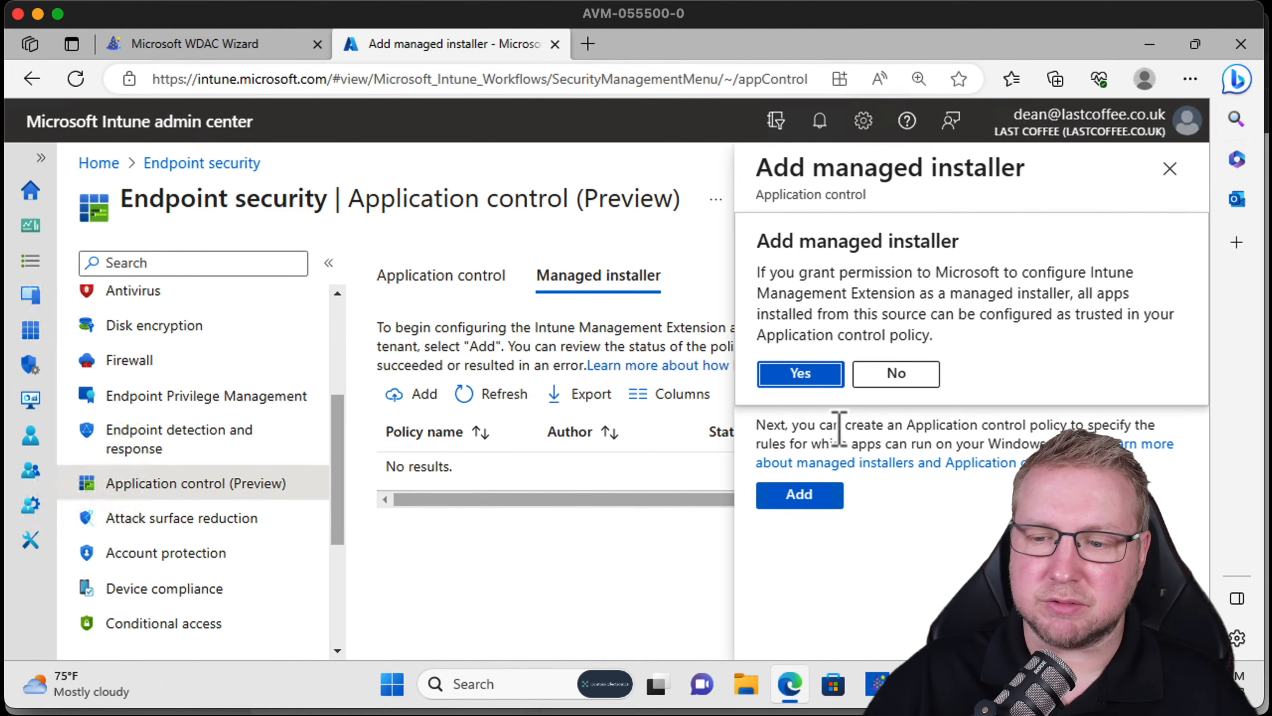
pyautogui.click(832, 372)
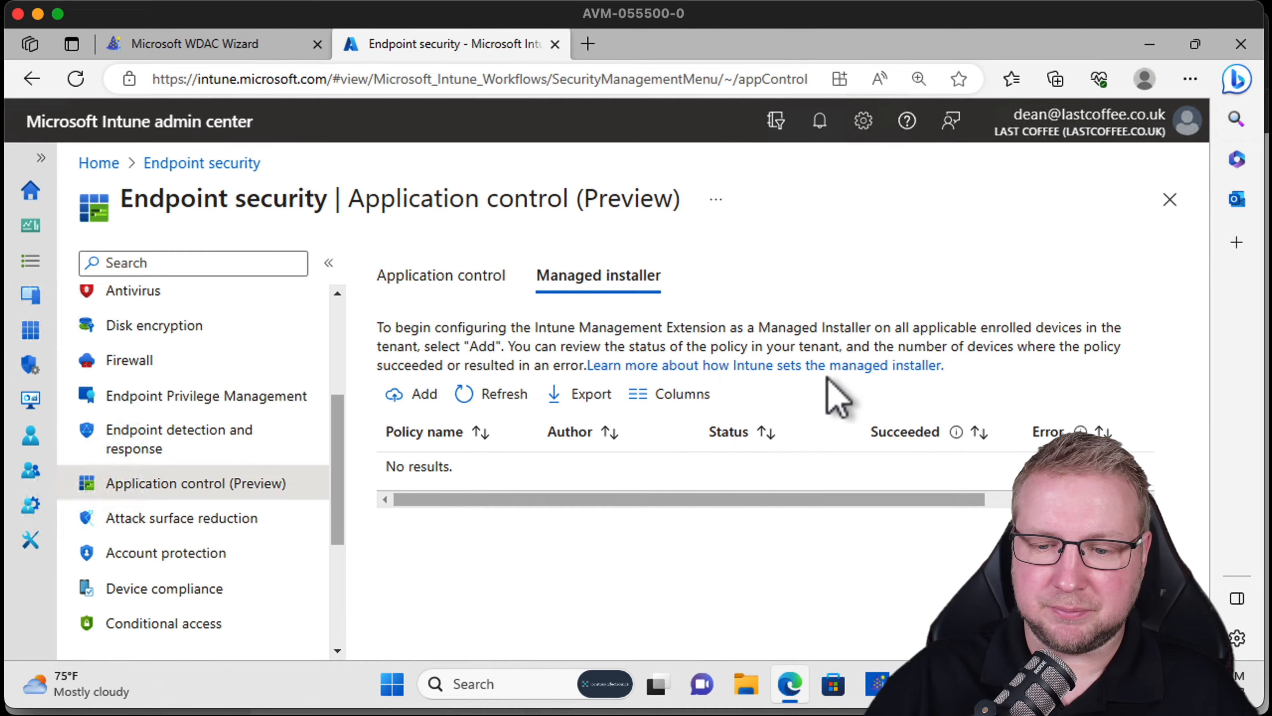
# Refresh the managed installer policy list.
pyautogui.click(482, 400)
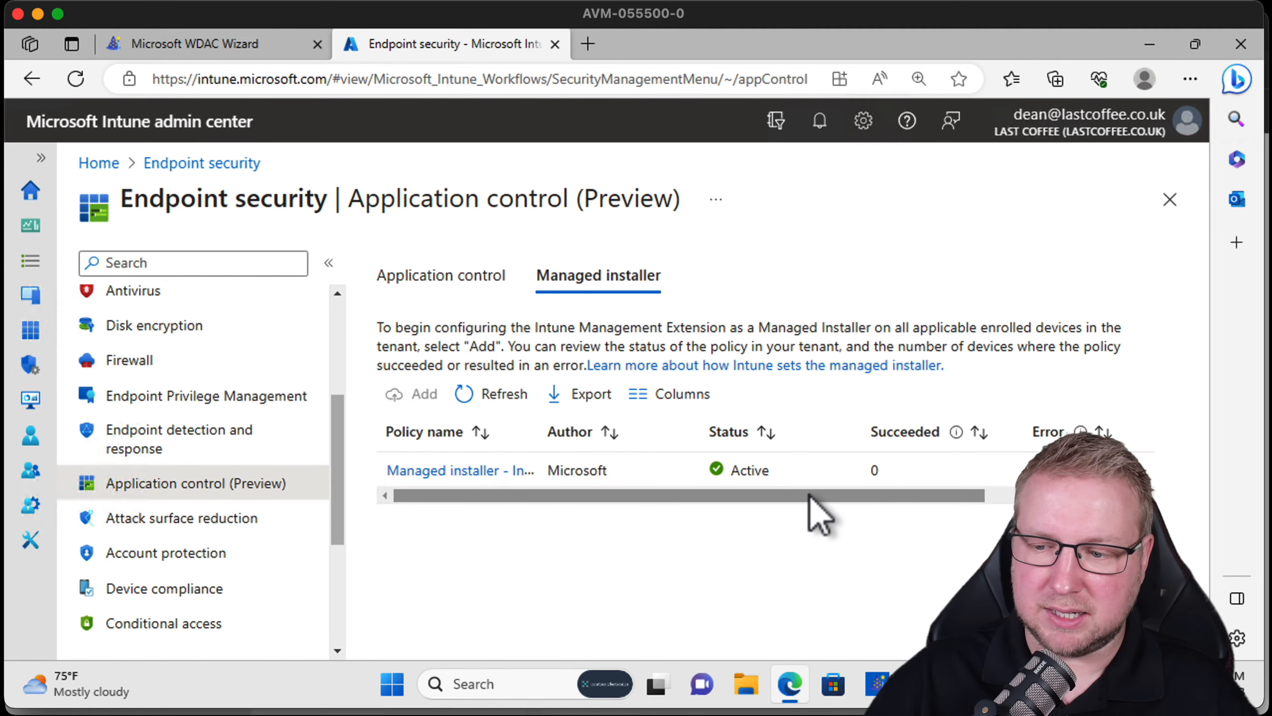
pyautogui.hscroll(5, 818, 511)
pyautogui.hscroll(-5, 801, 520)
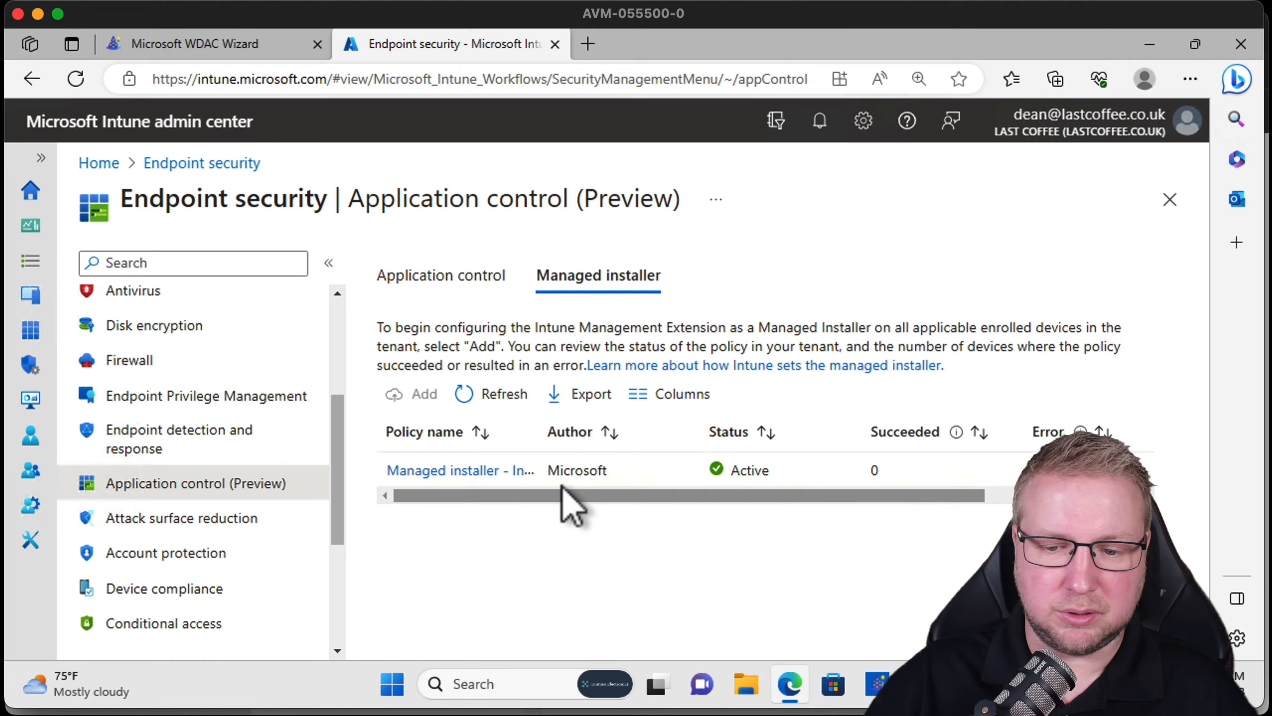
# Open the managed installer policy's properties and review its settings and assignments.
pyautogui.click(483, 472)
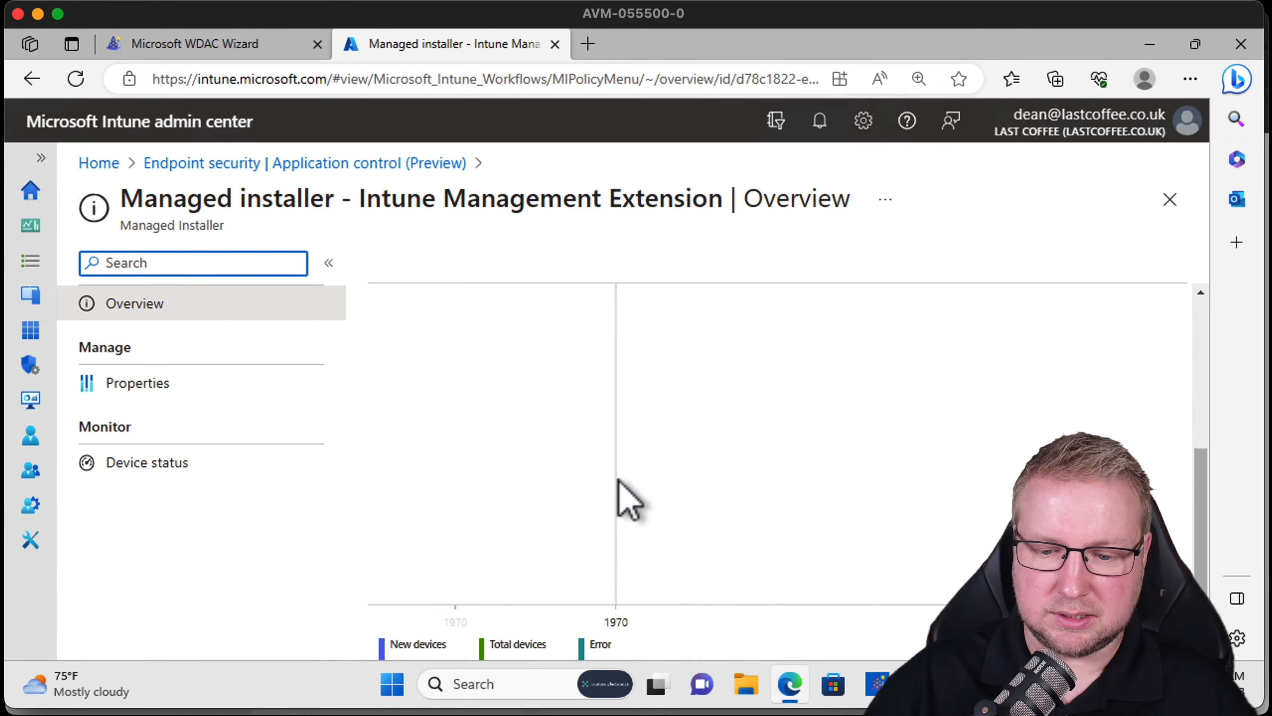
pyautogui.click(193, 382)
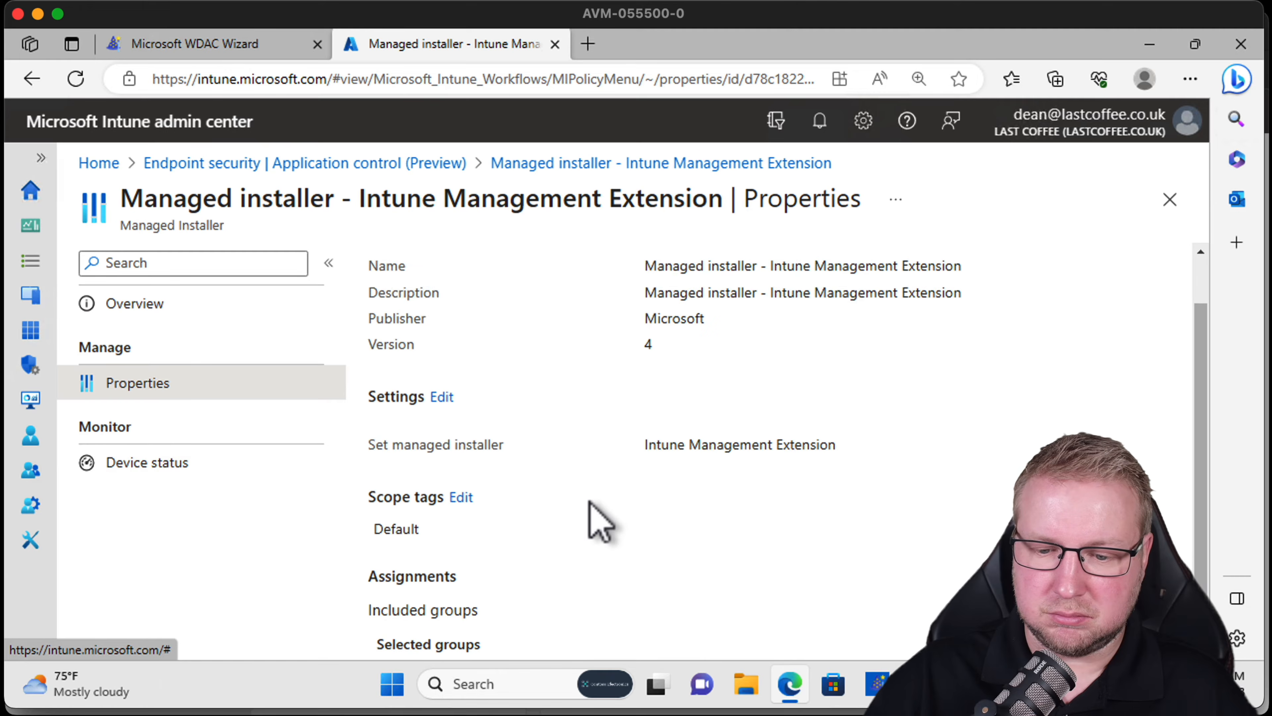
pyautogui.scroll(-2, 587, 520)
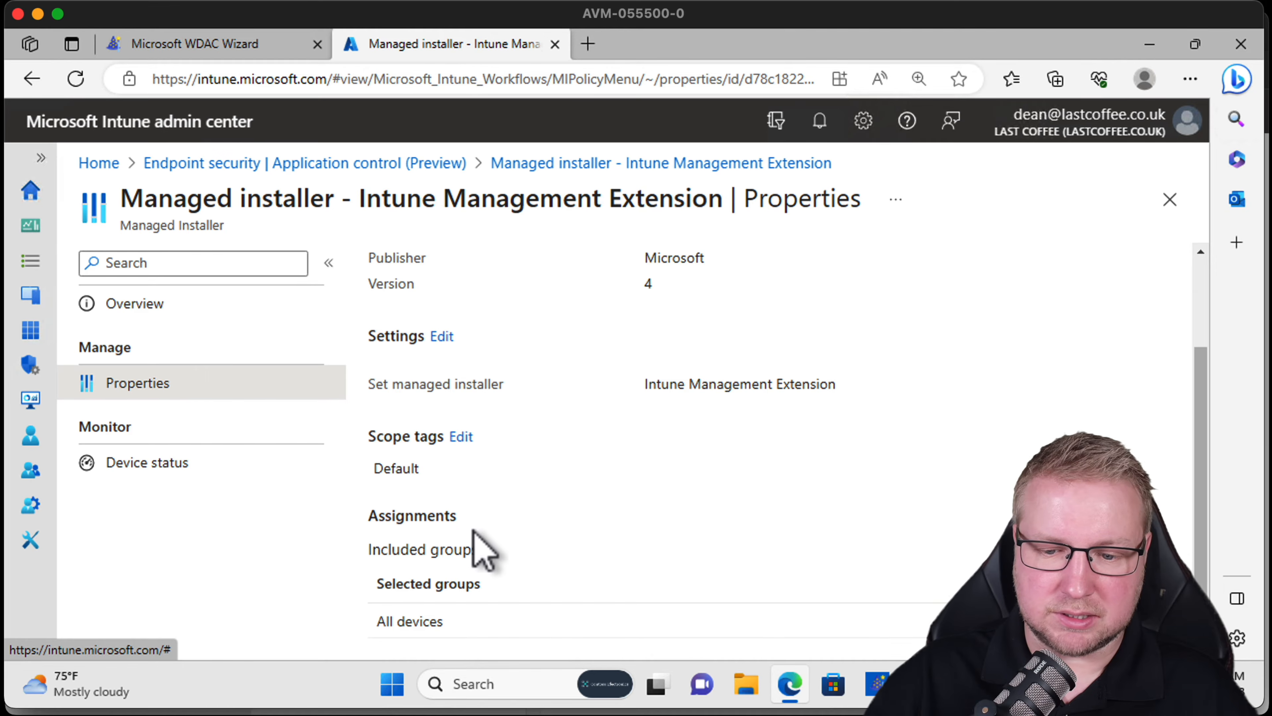
pyautogui.scroll(2, 537, 562)
# Return to Application control and create a new policy named App Control, continuing to configuration settings.
pyautogui.click(453, 166)
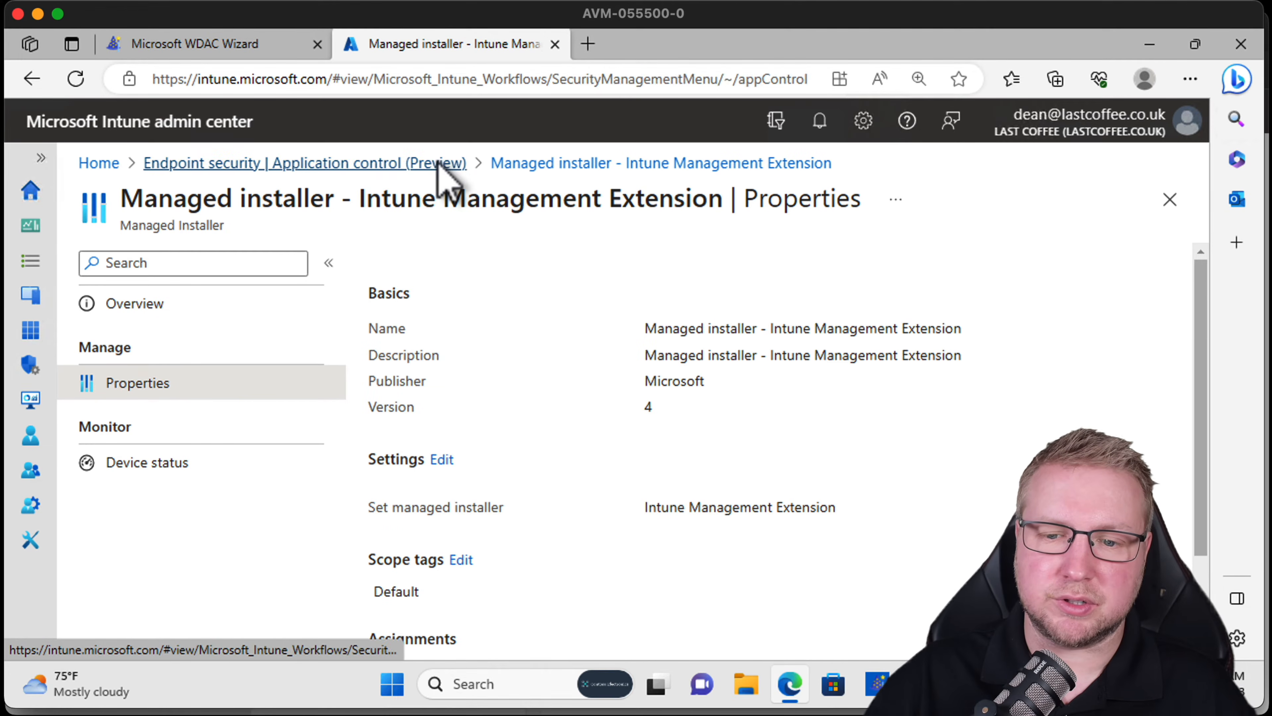
pyautogui.click(476, 283)
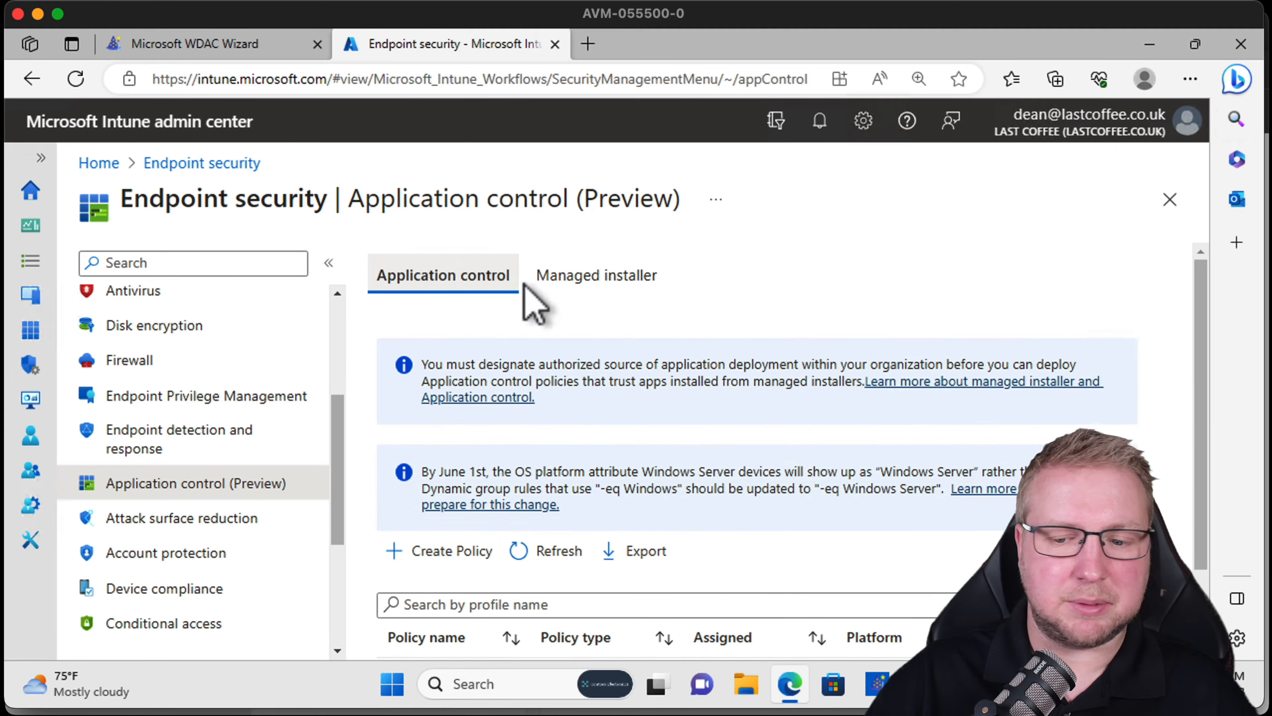
pyautogui.scroll(-2, 751, 401)
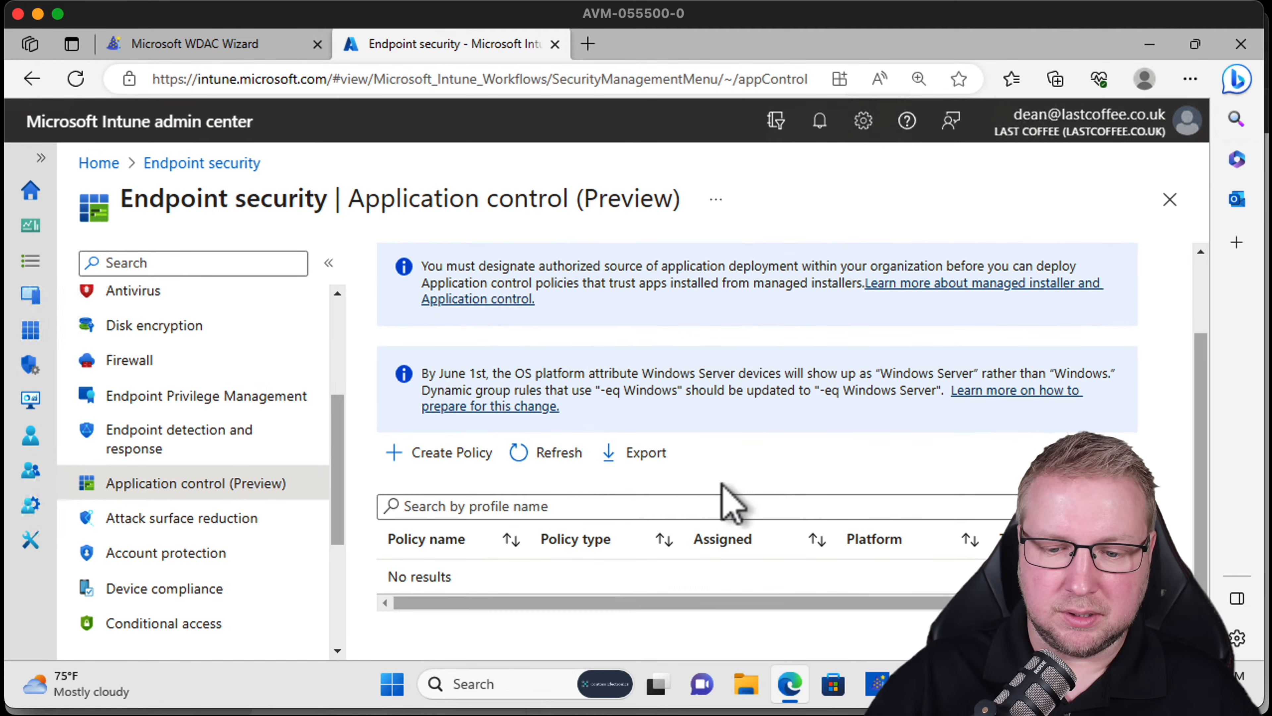
pyautogui.click(475, 454)
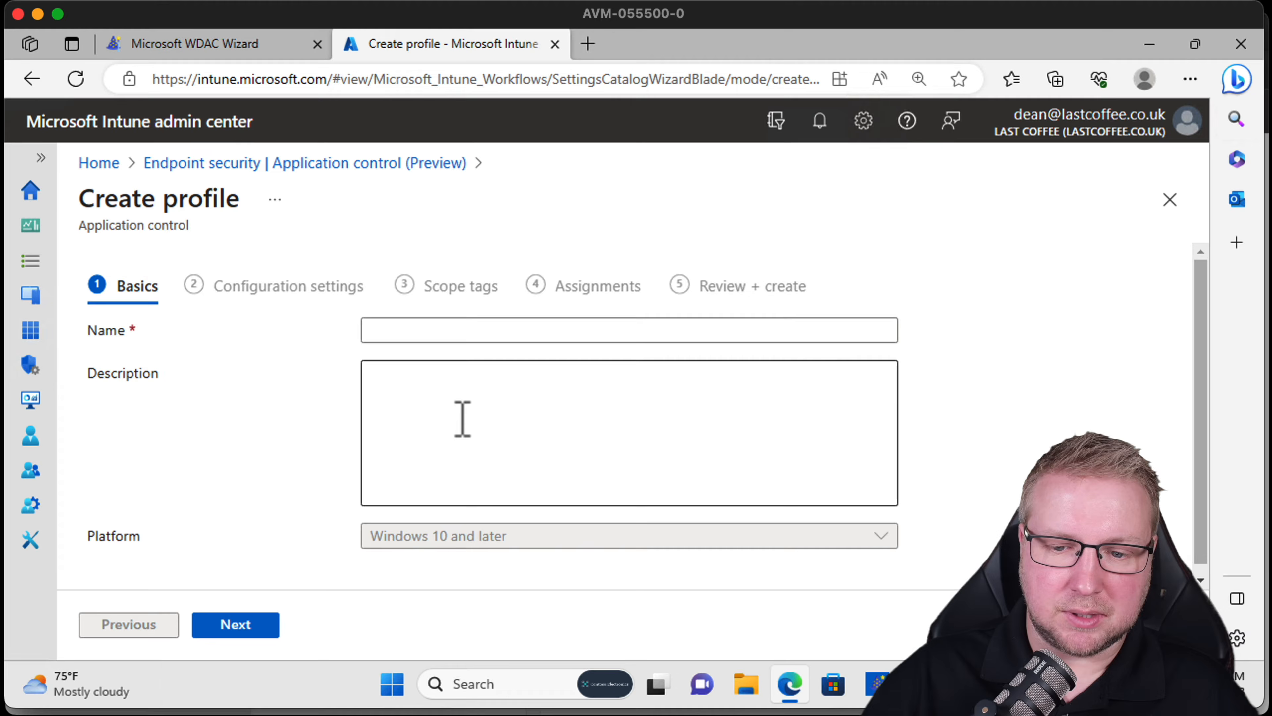
pyautogui.click(433, 332)
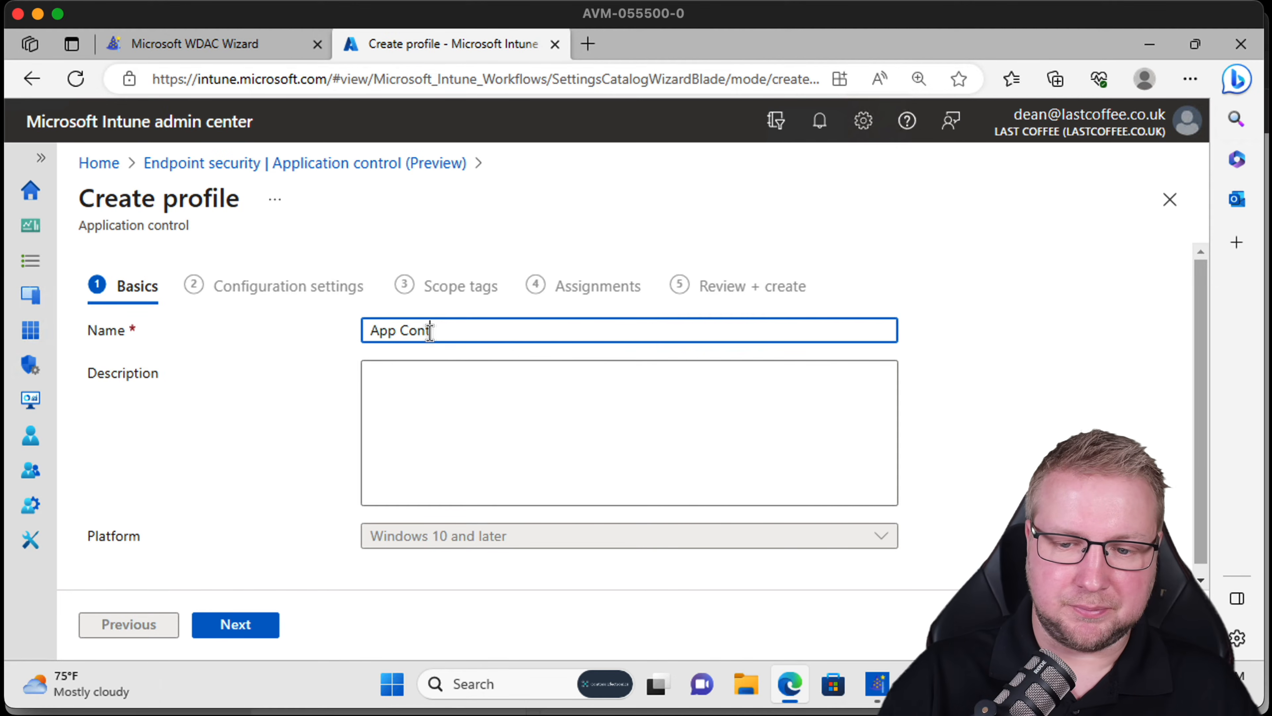
pyautogui.write('App Control')
pyautogui.click(258, 629)
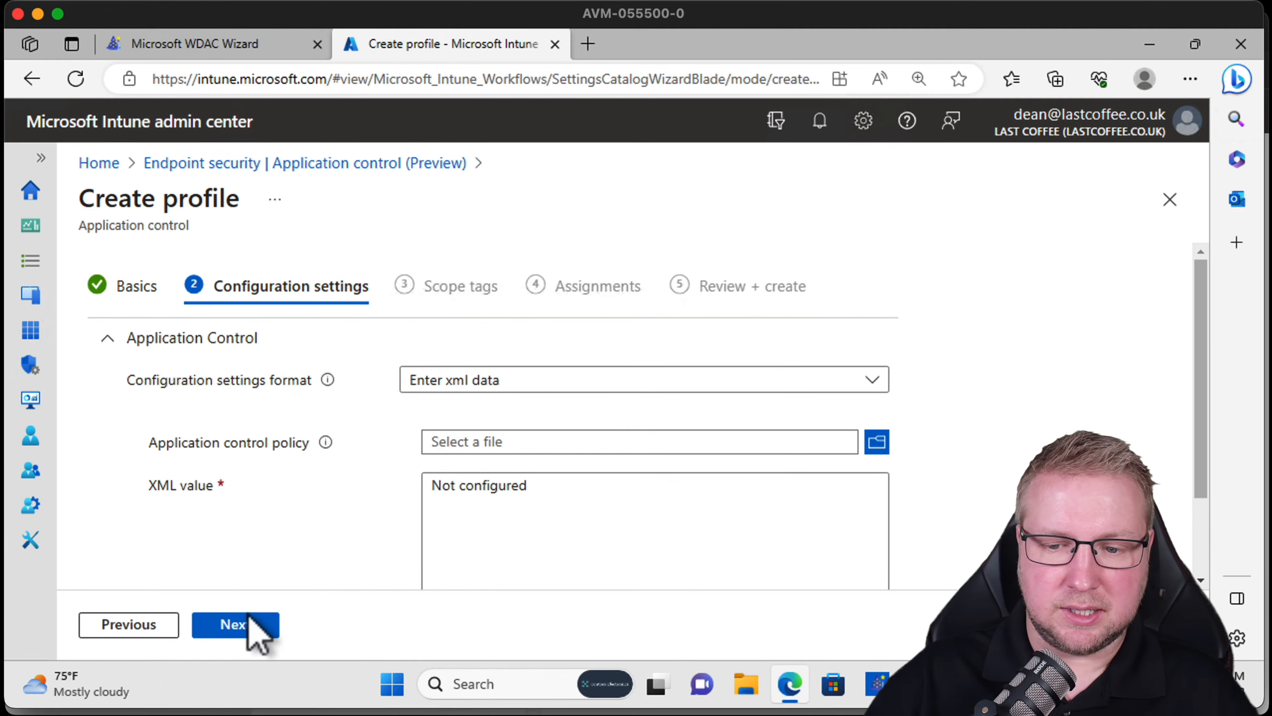
# Switch the configuration settings format to Use built-in controls and review the Enforce option for Windows components and Store apps.
pyautogui.moveTo(1202, 298); pyautogui.dragTo(1202, 316)
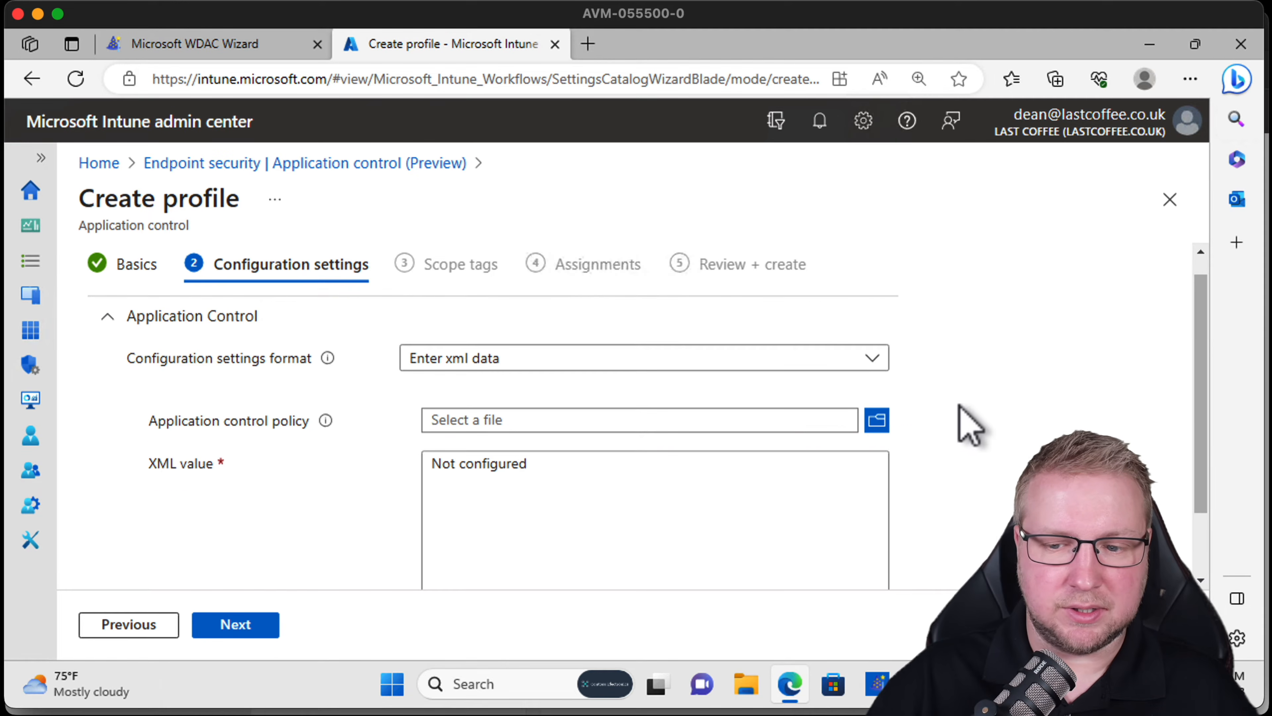
pyautogui.click(875, 365)
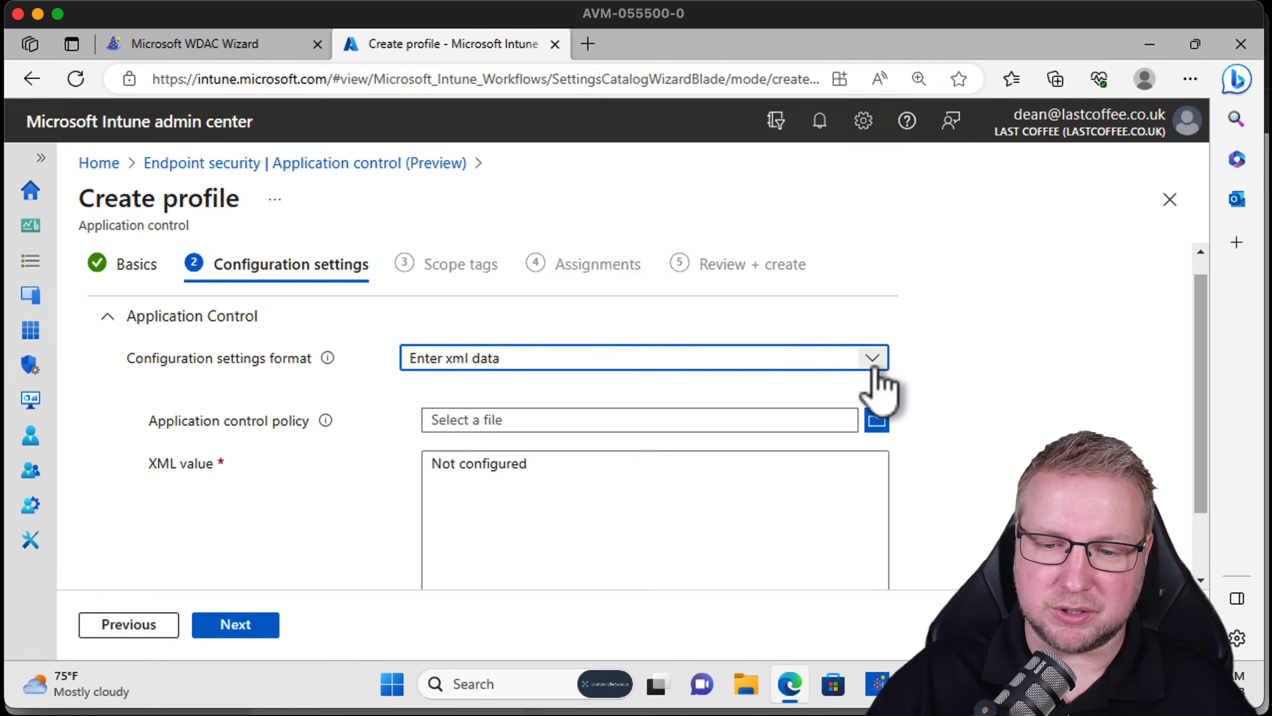
pyautogui.click(623, 426)
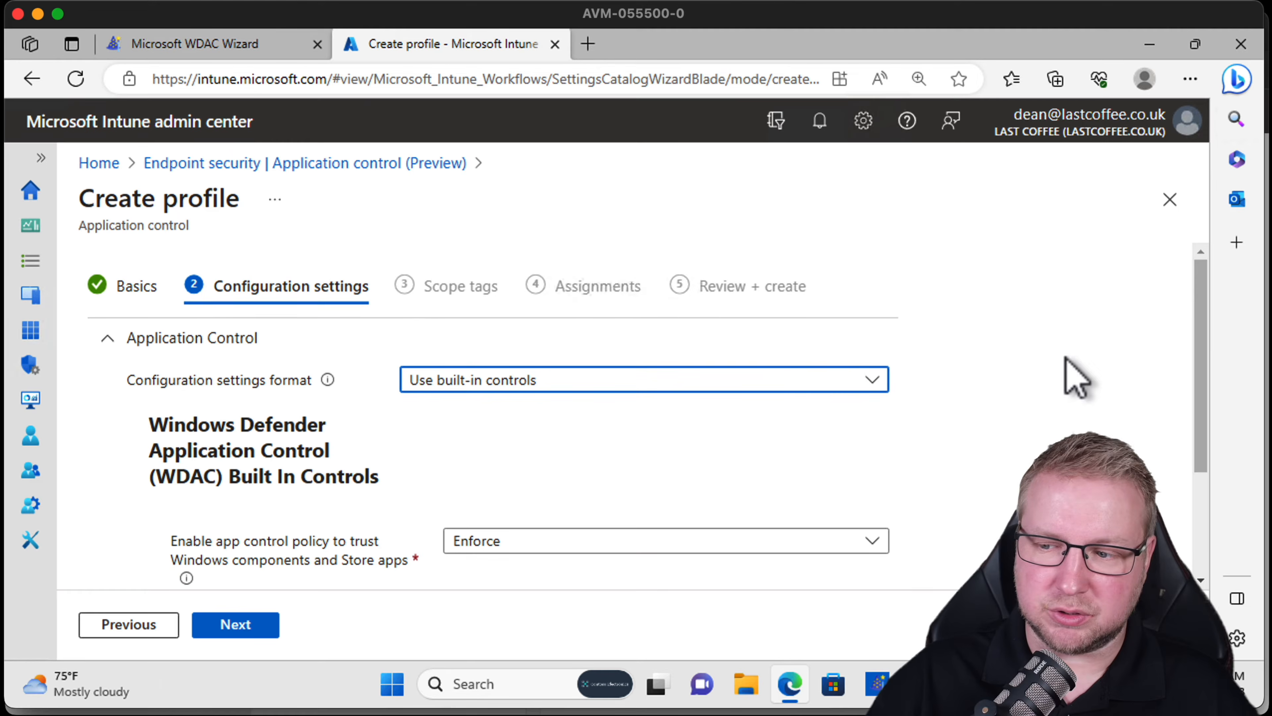
pyautogui.moveTo(1203, 284); pyautogui.dragTo(1198, 401)
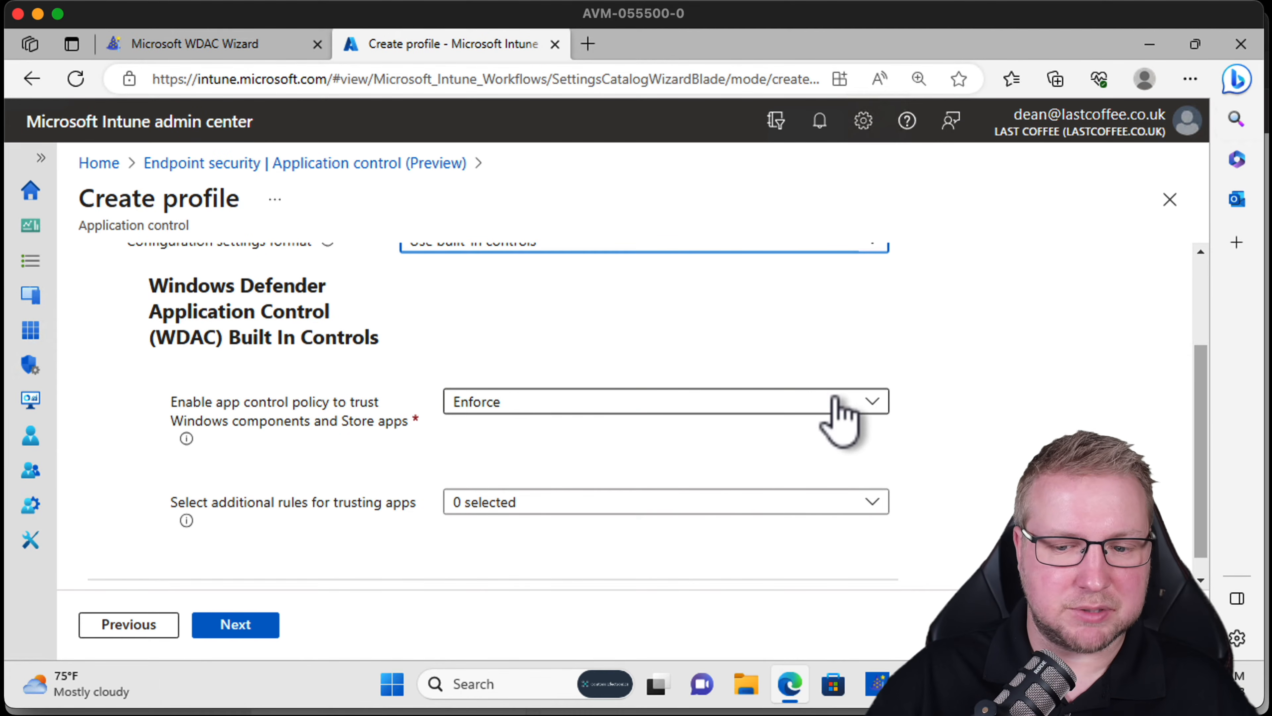
pyautogui.click(870, 404)
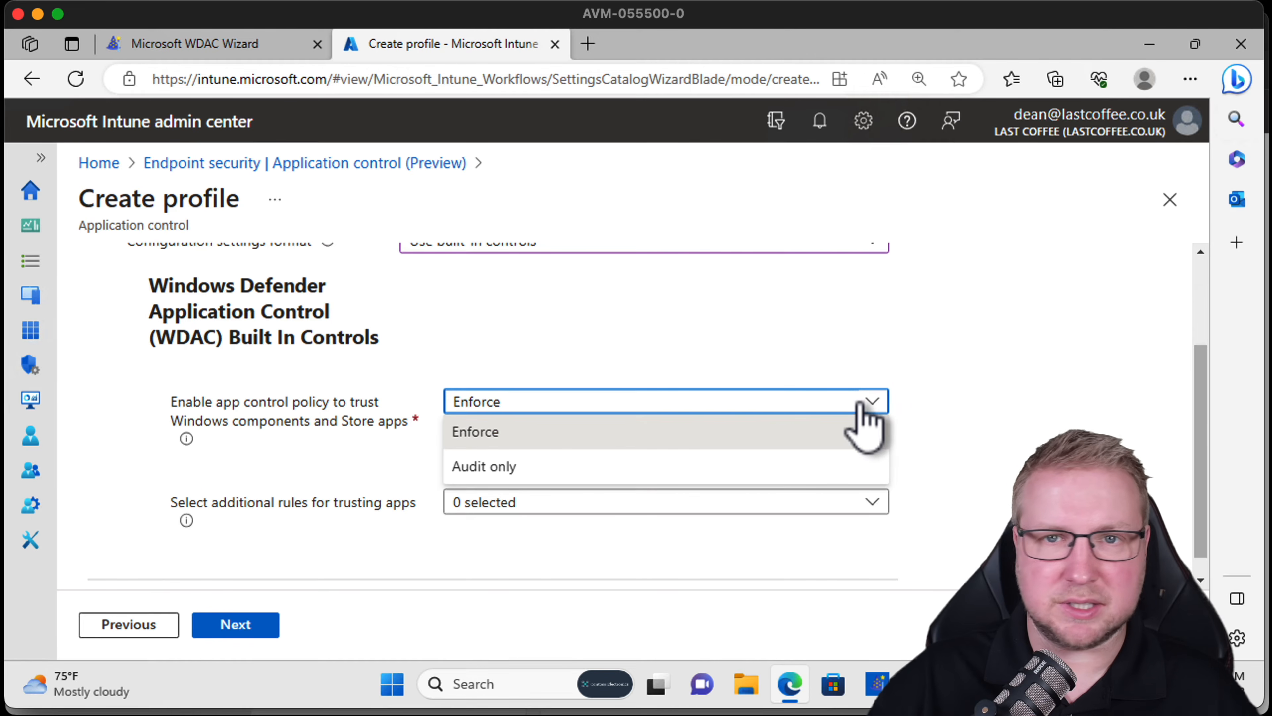
pyautogui.click(865, 405)
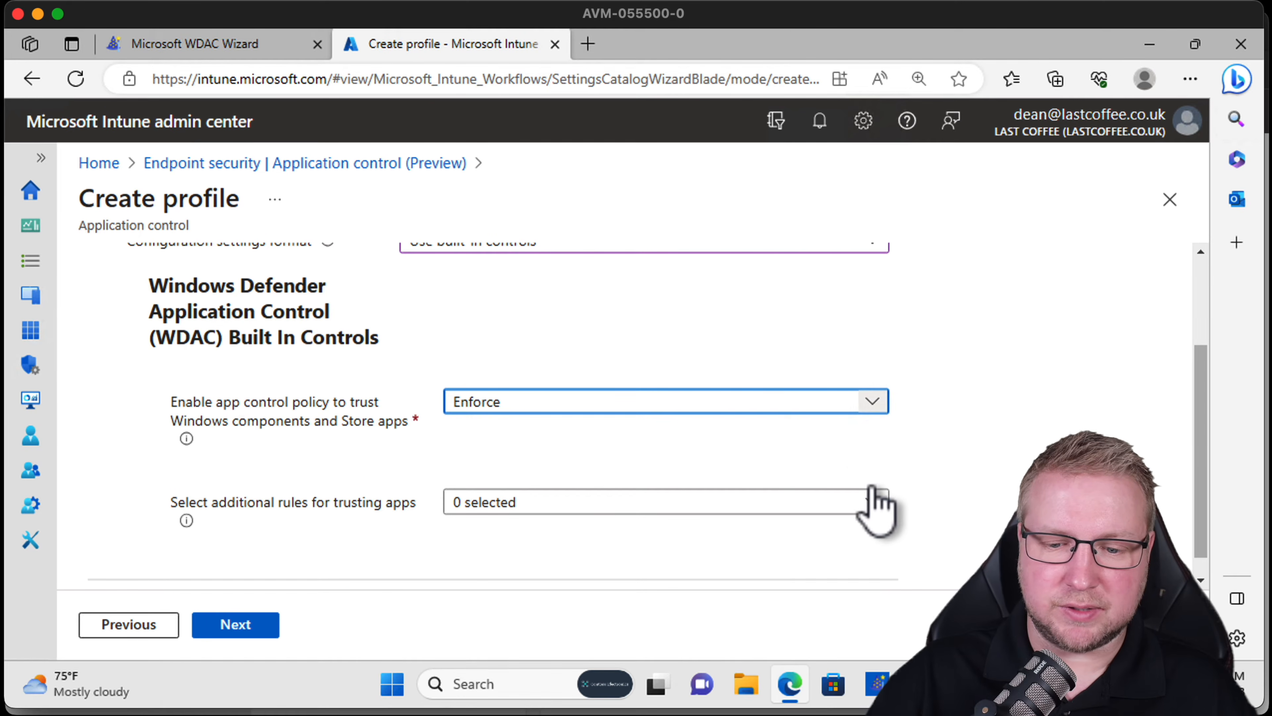
# Try the additional trusting rules, toggling Trust apps with good reputation and Trust apps from managed installers.
pyautogui.click(874, 511)
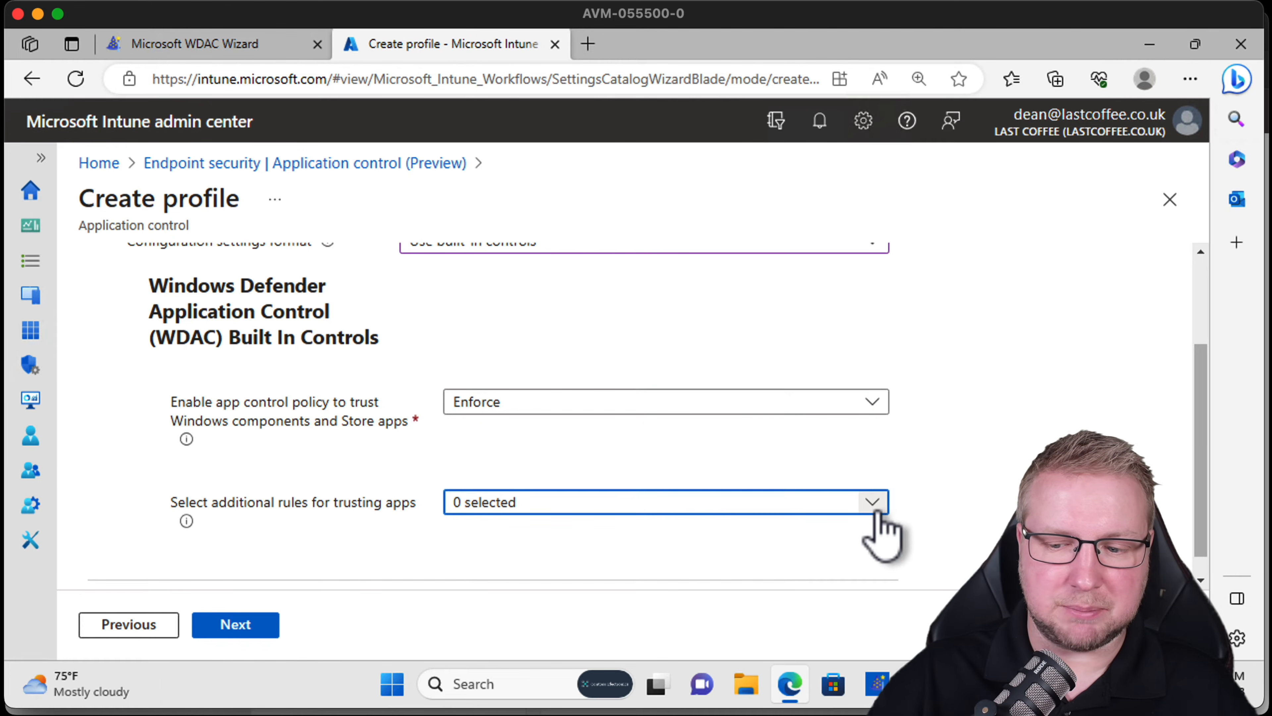
pyautogui.click(866, 535)
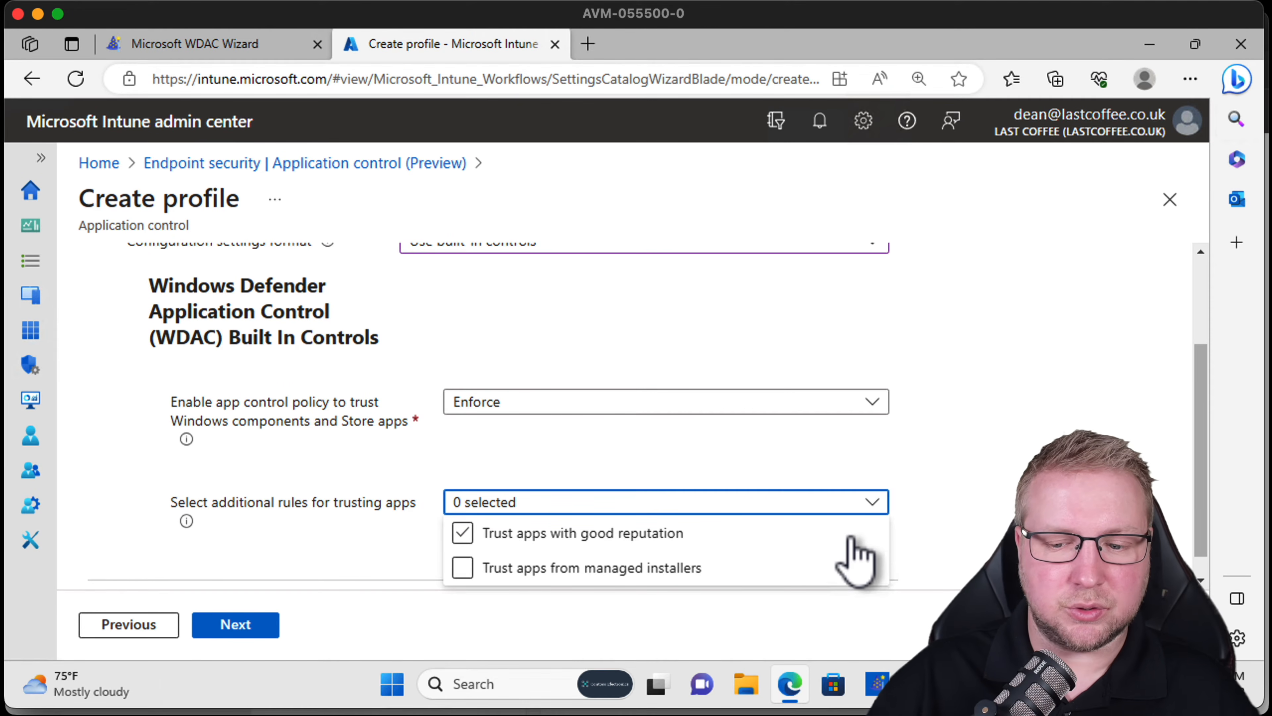
pyautogui.click(854, 539)
pyautogui.click(831, 567)
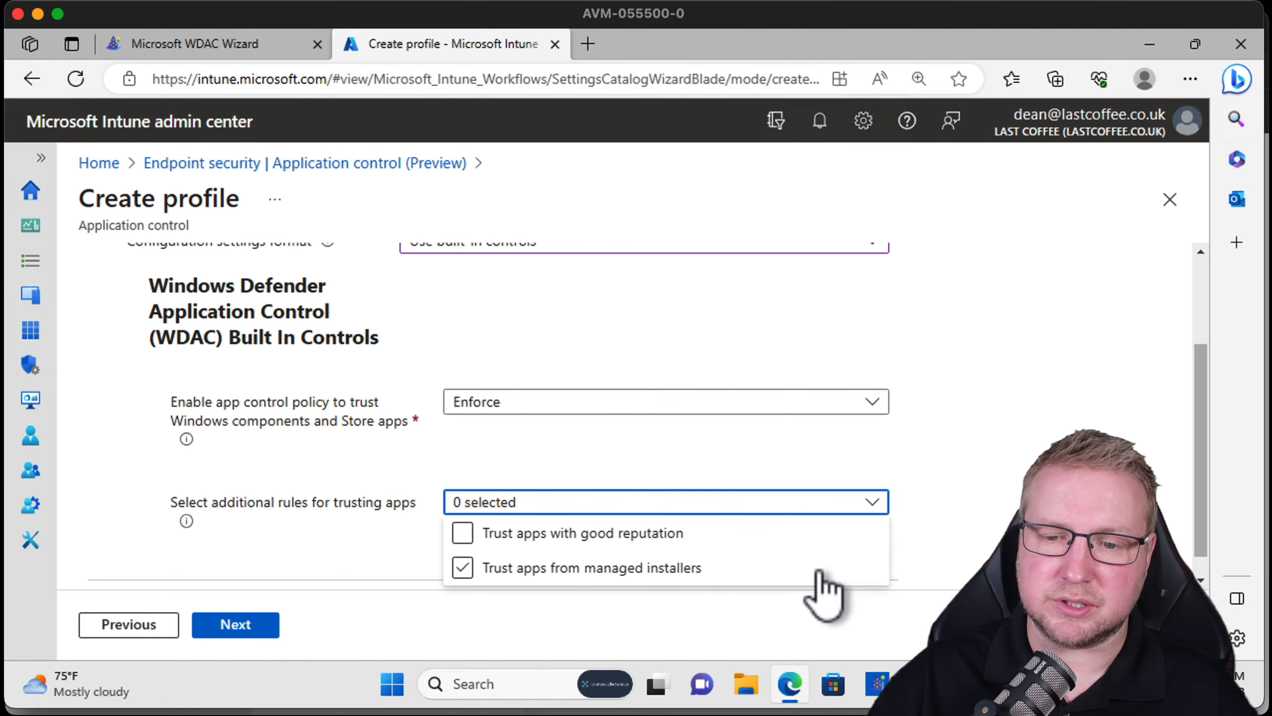
pyautogui.click(629, 569)
pyautogui.click(716, 534)
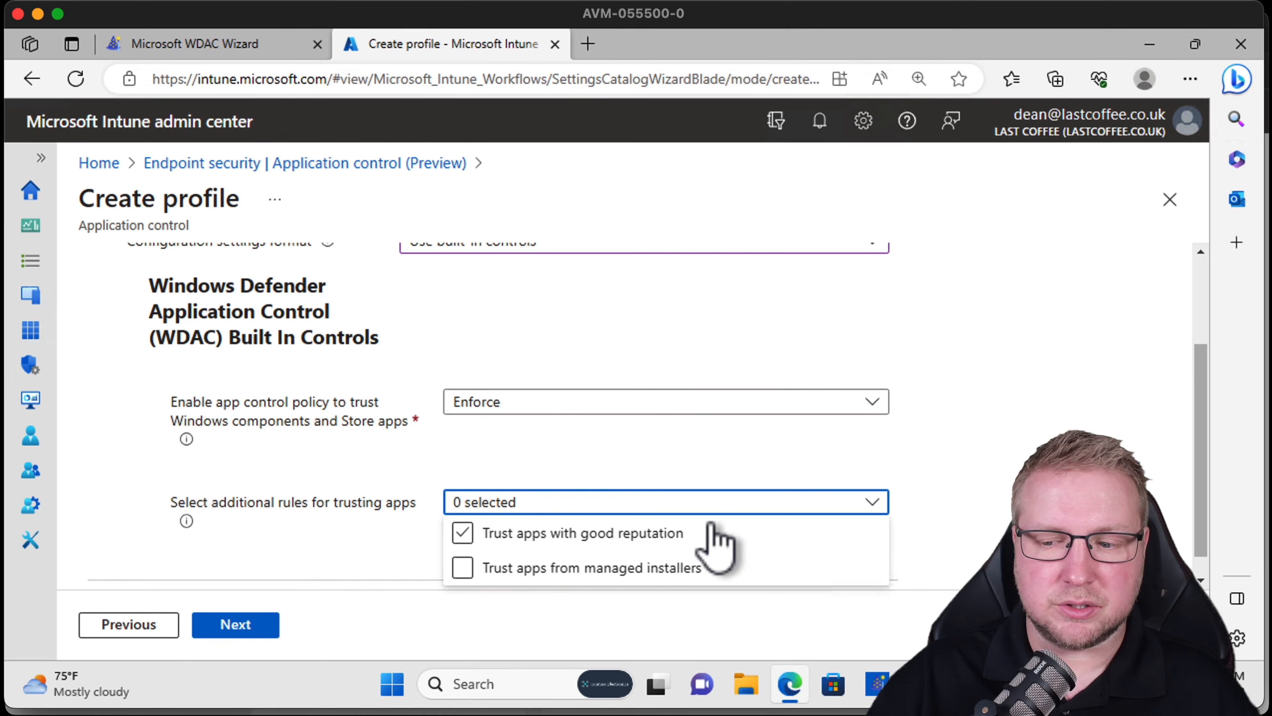
pyautogui.click(960, 506)
# Set the configuration settings format back to Enter xml data.
pyautogui.scroll(3, 697, 481)
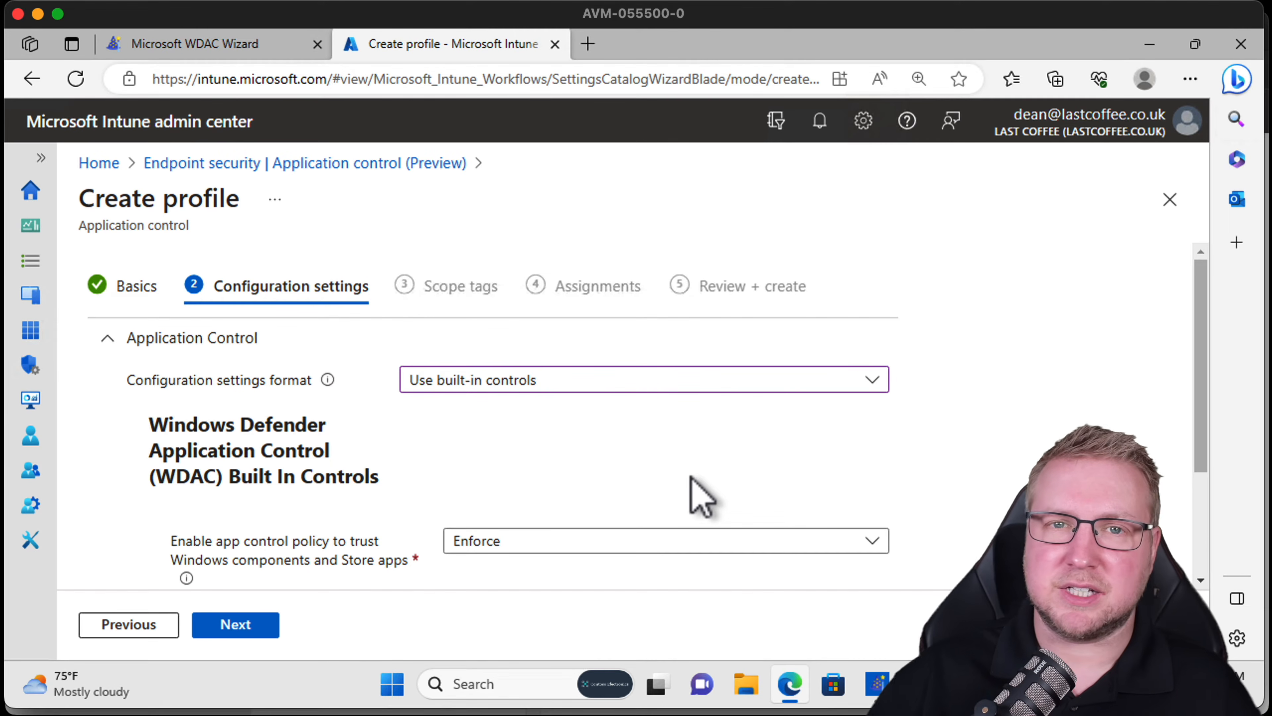
pyautogui.click(694, 380)
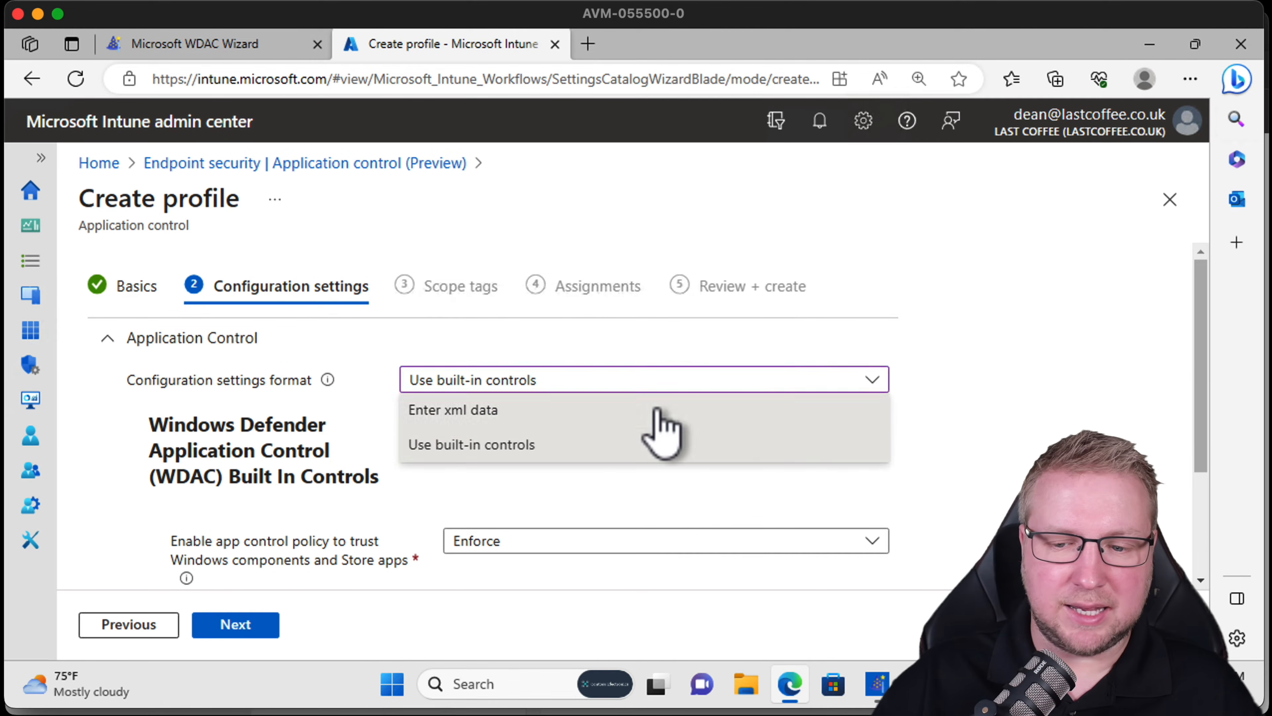
pyautogui.click(657, 407)
pyautogui.scroll(-2, 1204, 438)
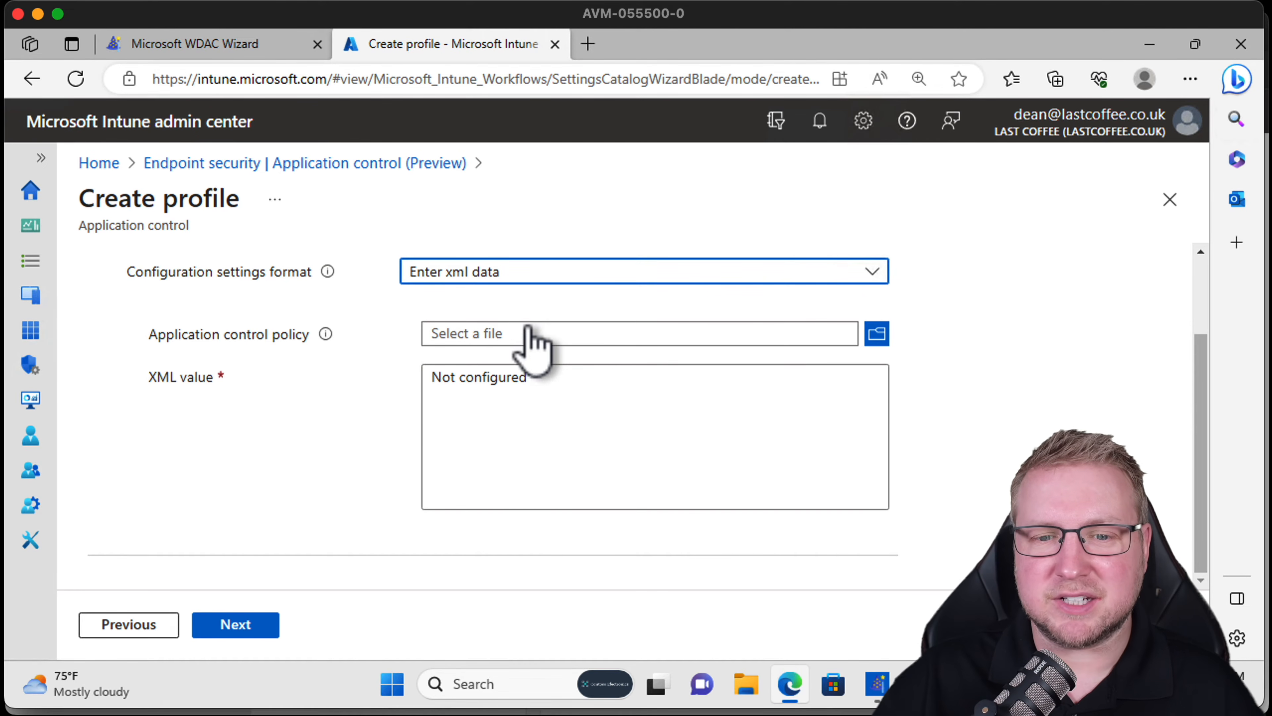
# Switch to the WDAC Wizard tab and launch the Windows Defender App Control Policy Wizard application.
pyautogui.click(268, 46)
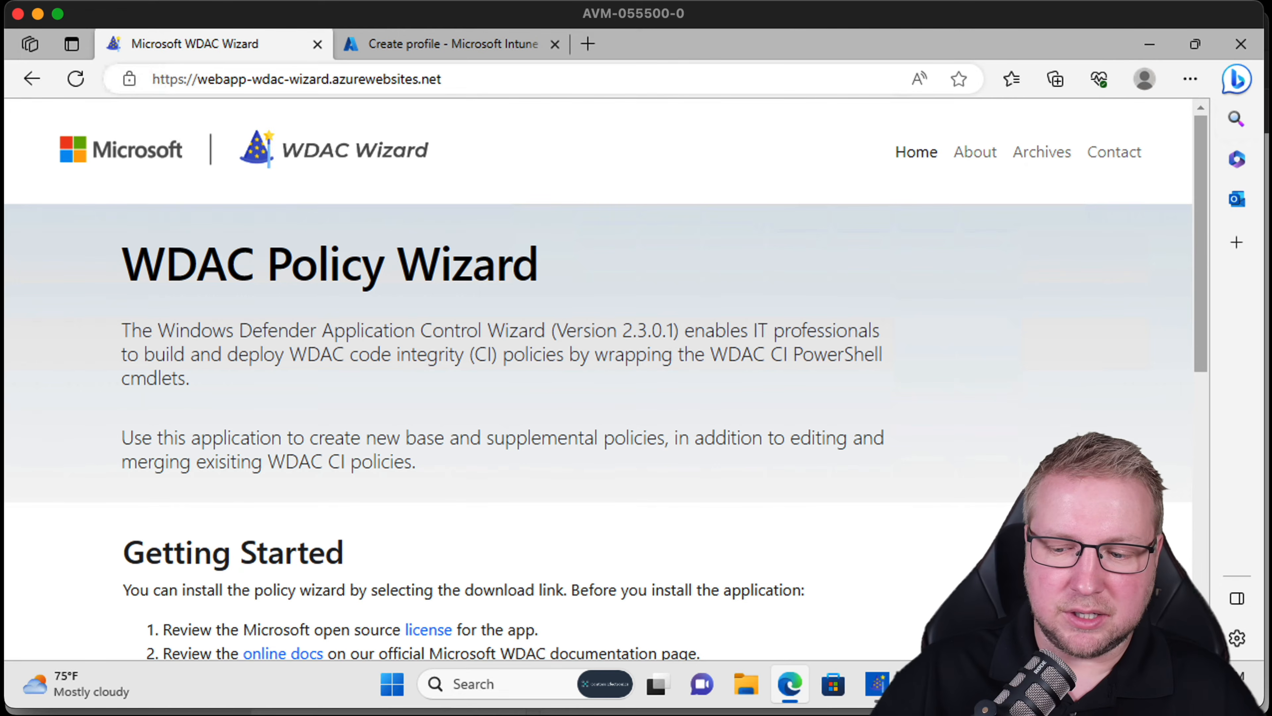
pyautogui.click(877, 684)
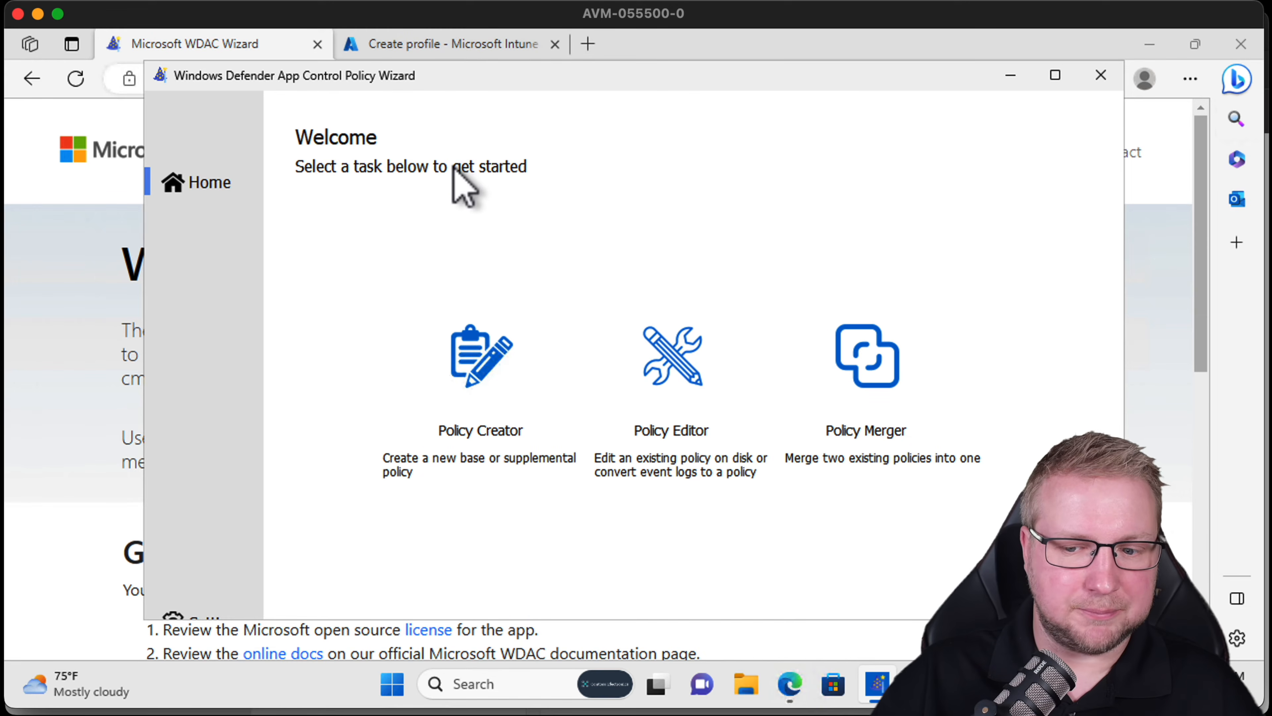
# Start the Policy Creator and keep the Multiple Policy Format base policy type.
pyautogui.click(480, 359)
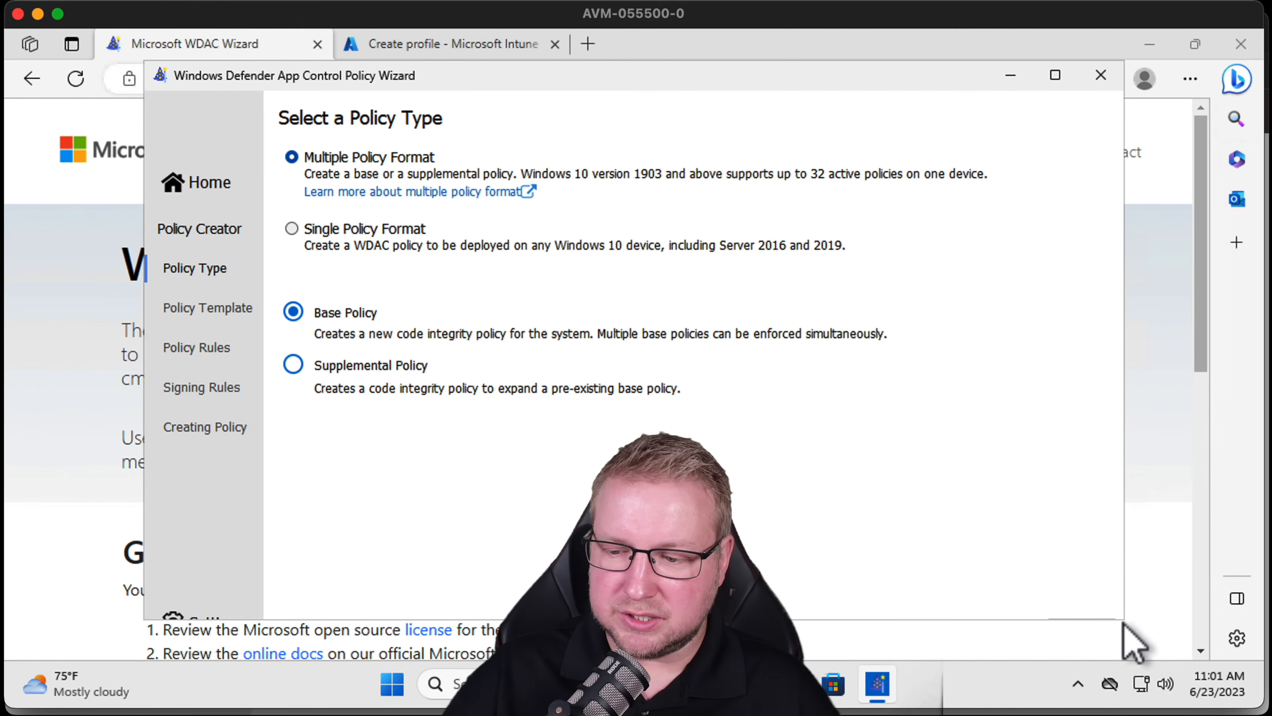
pyautogui.click(1054, 75)
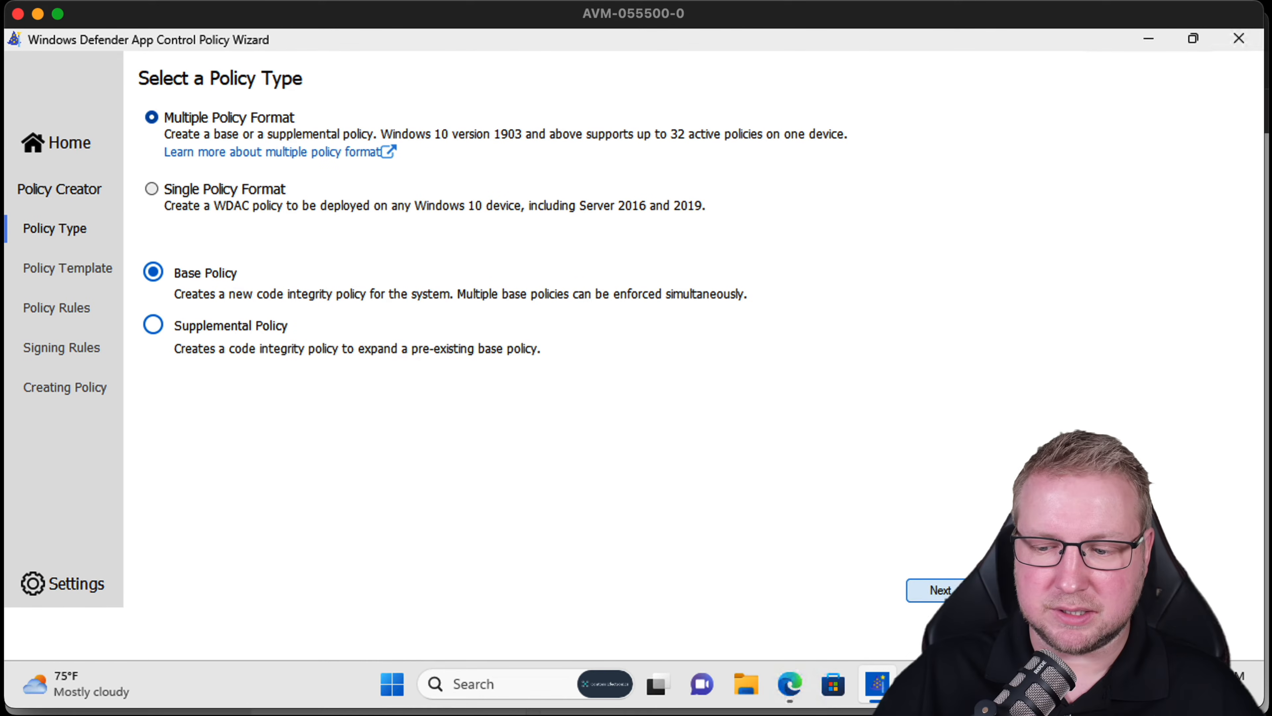
pyautogui.click(907, 585)
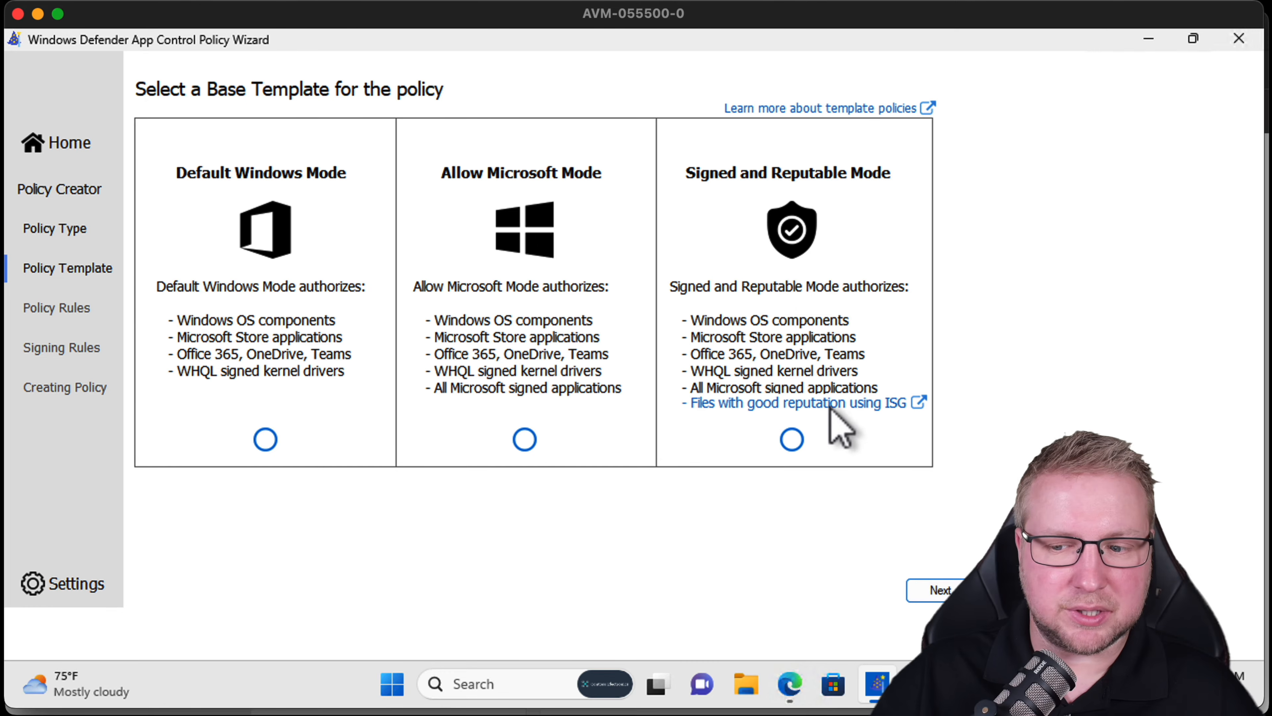
# Choose the Signed and Reputable Mode base template, keeping the default policy name and file location.
pyautogui.click(792, 440)
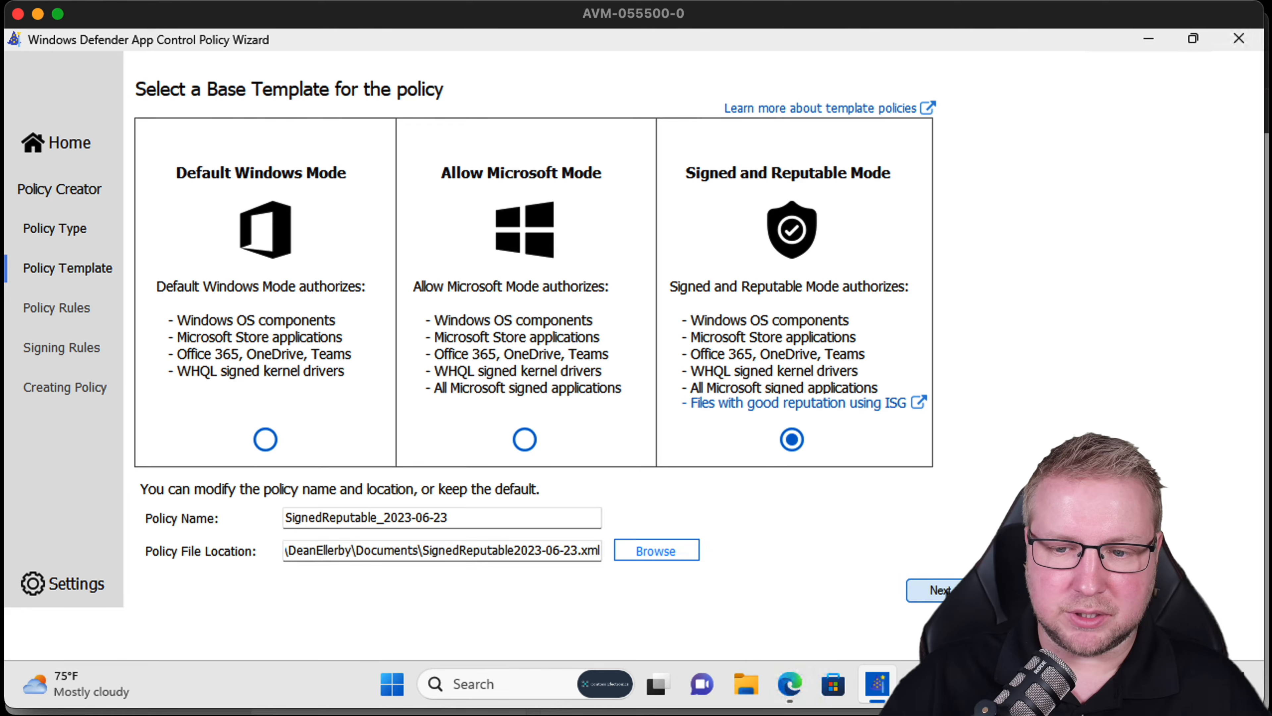
pyautogui.click(932, 590)
# Enable the Managed Installer policy rule and build the policy with the default file rules.
pyautogui.click(642, 203)
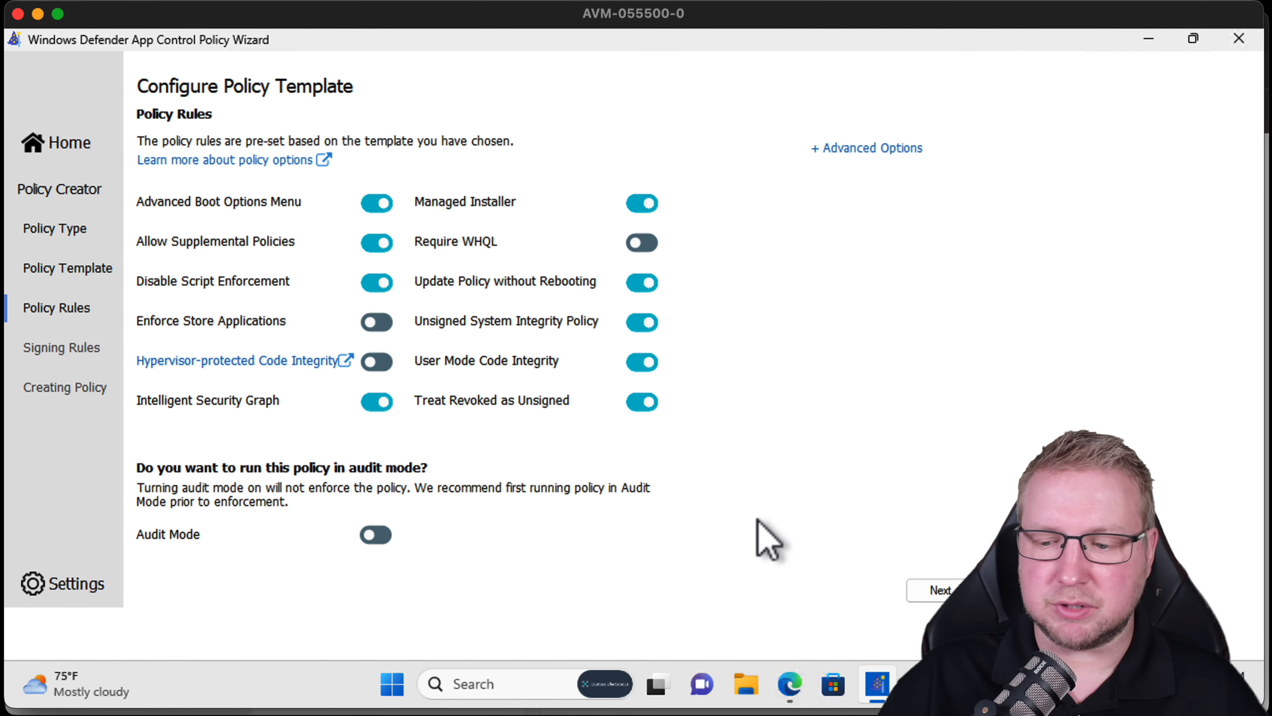
pyautogui.click(945, 593)
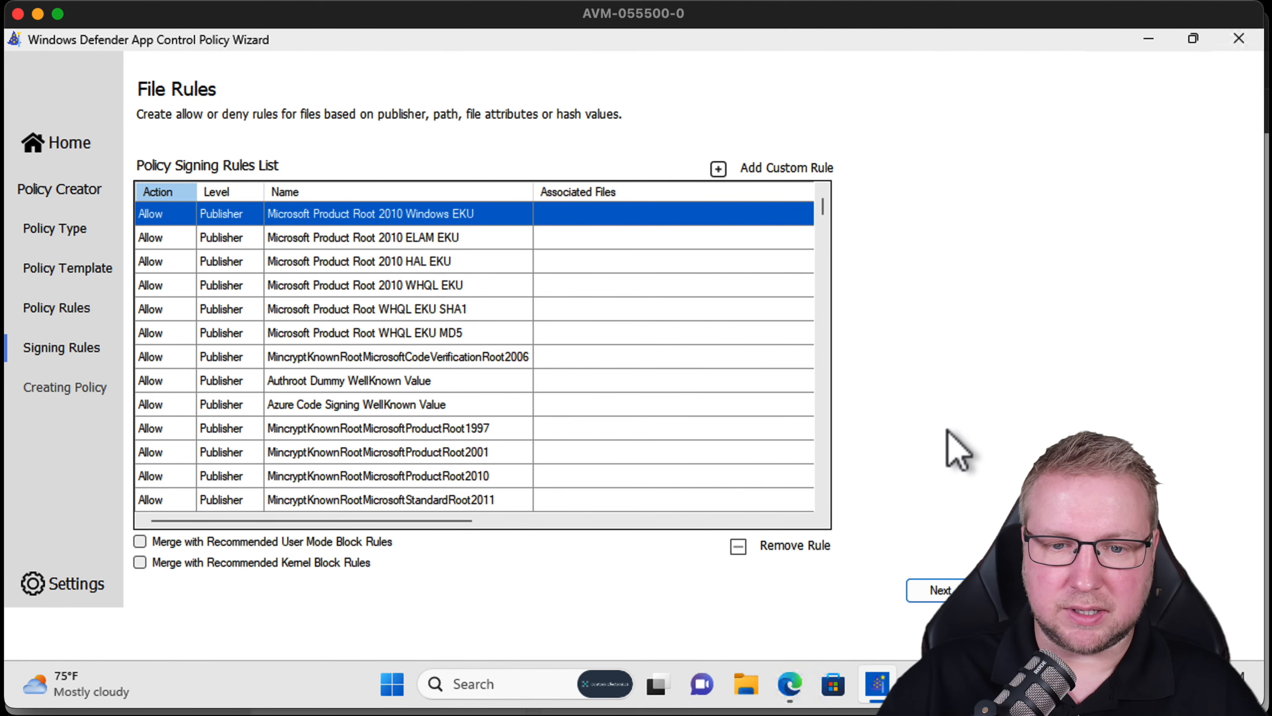
pyautogui.click(941, 590)
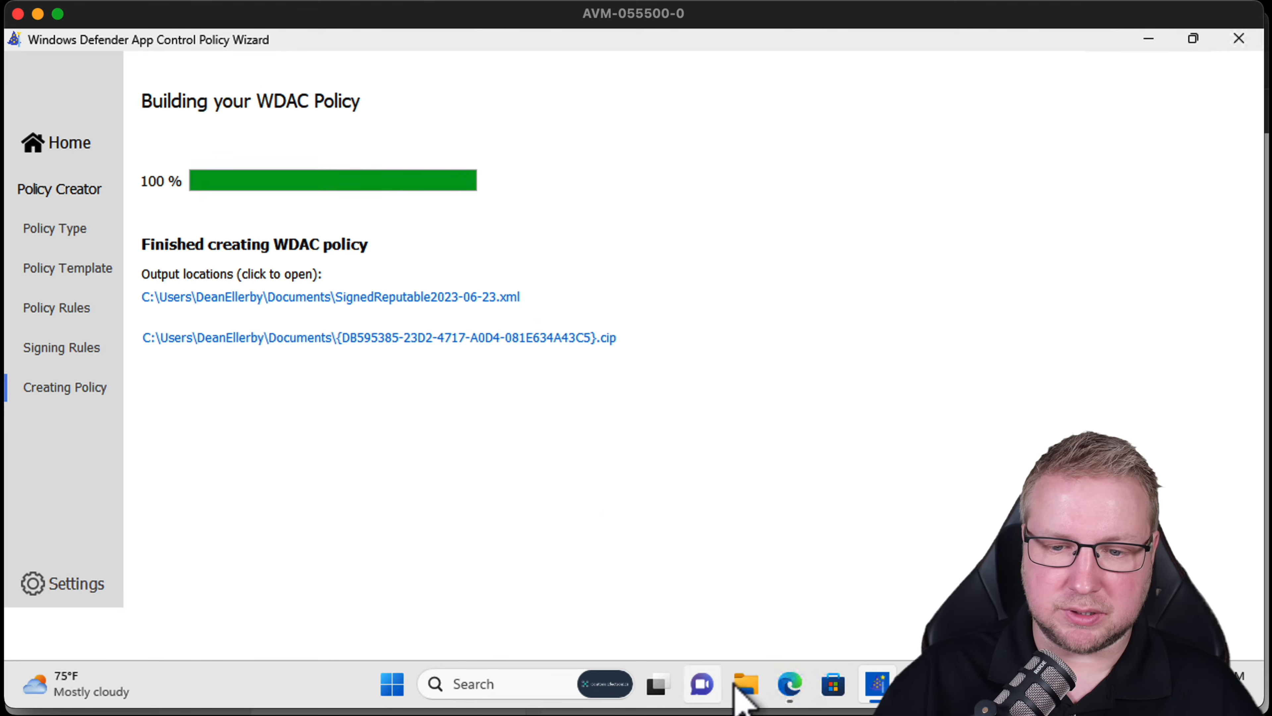
# Open the Documents folder in File Explorer and show file name extensions to find the generated policy XML.
pyautogui.click(747, 687)
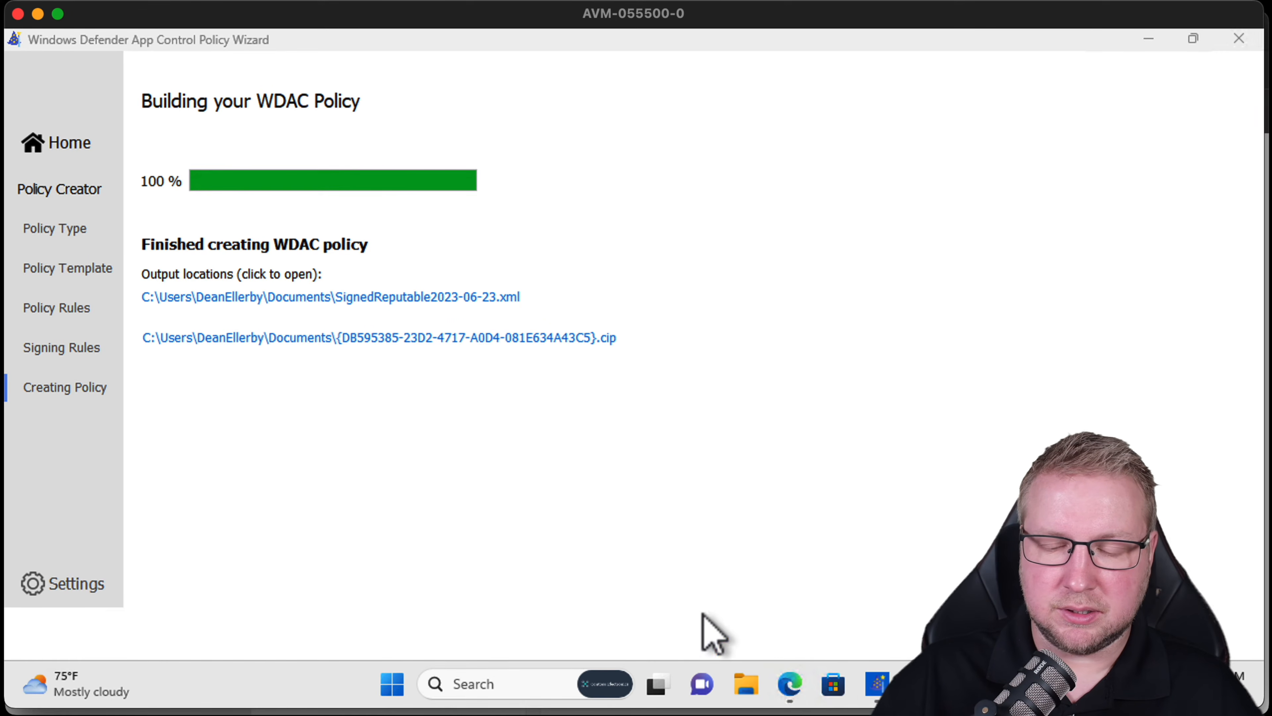
pyautogui.click(362, 380)
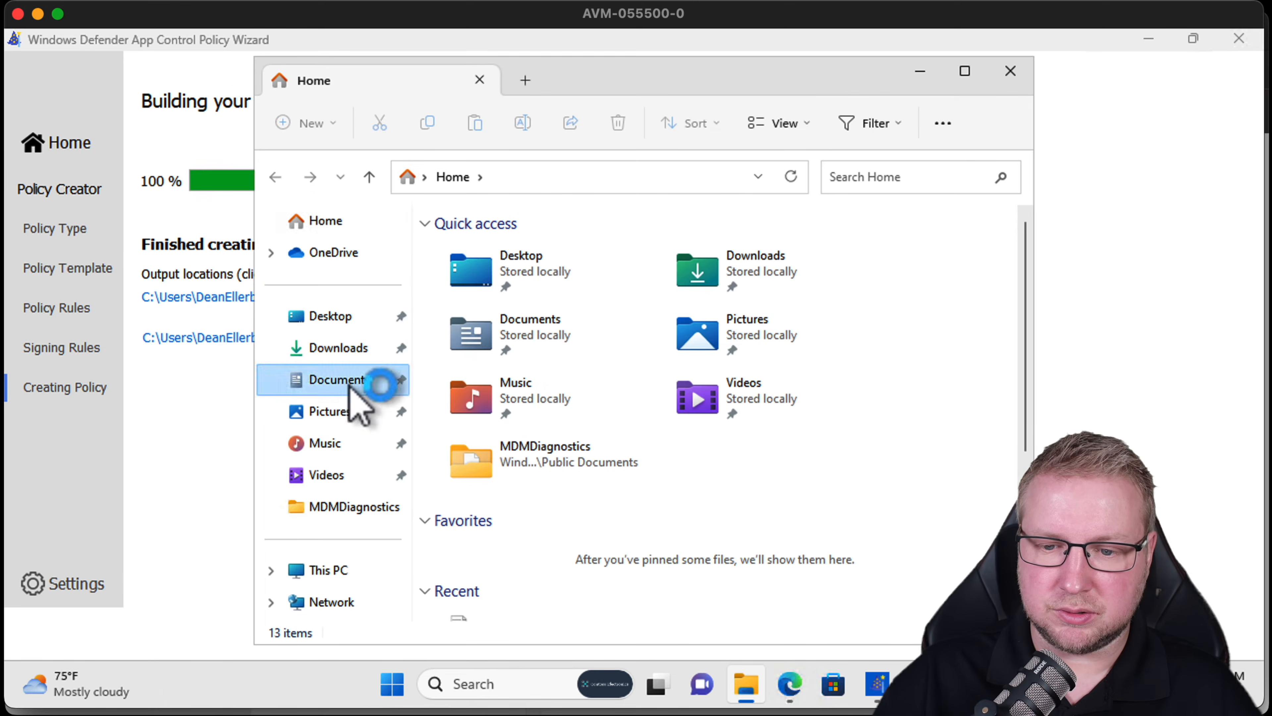
pyautogui.moveTo(685, 221); pyautogui.dragTo(777, 217)
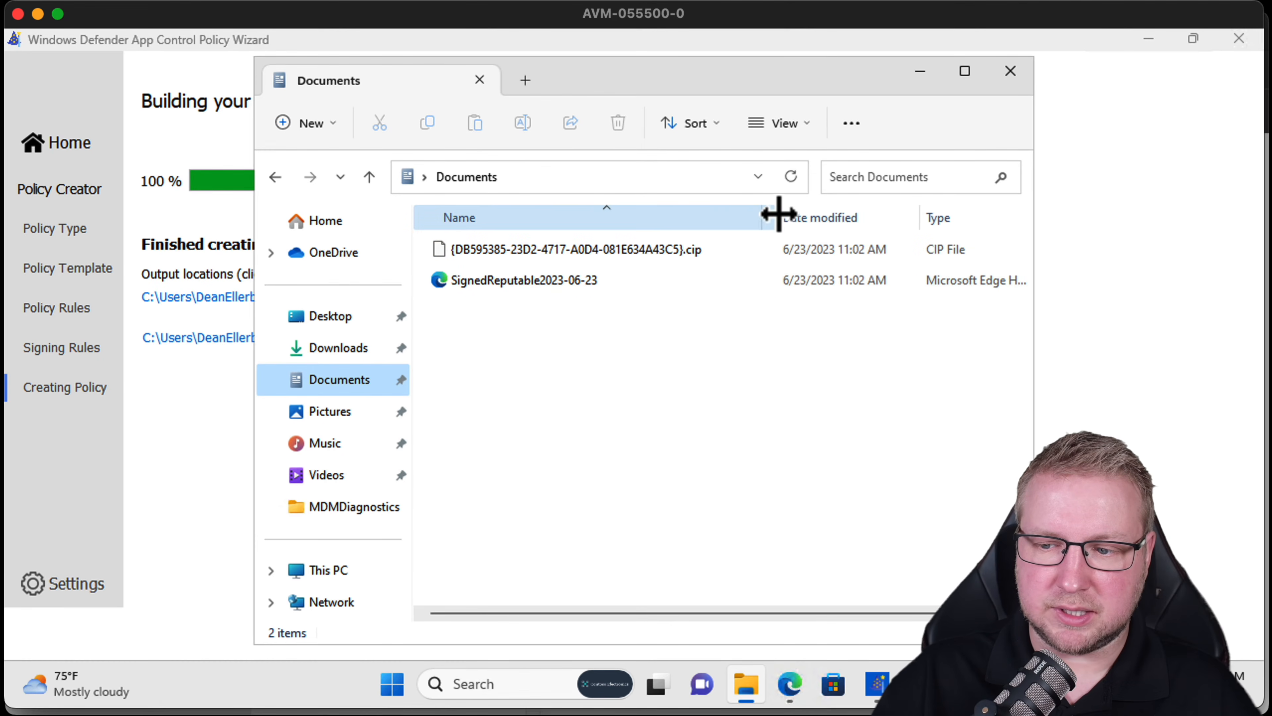
pyautogui.click(548, 282)
pyautogui.click(808, 132)
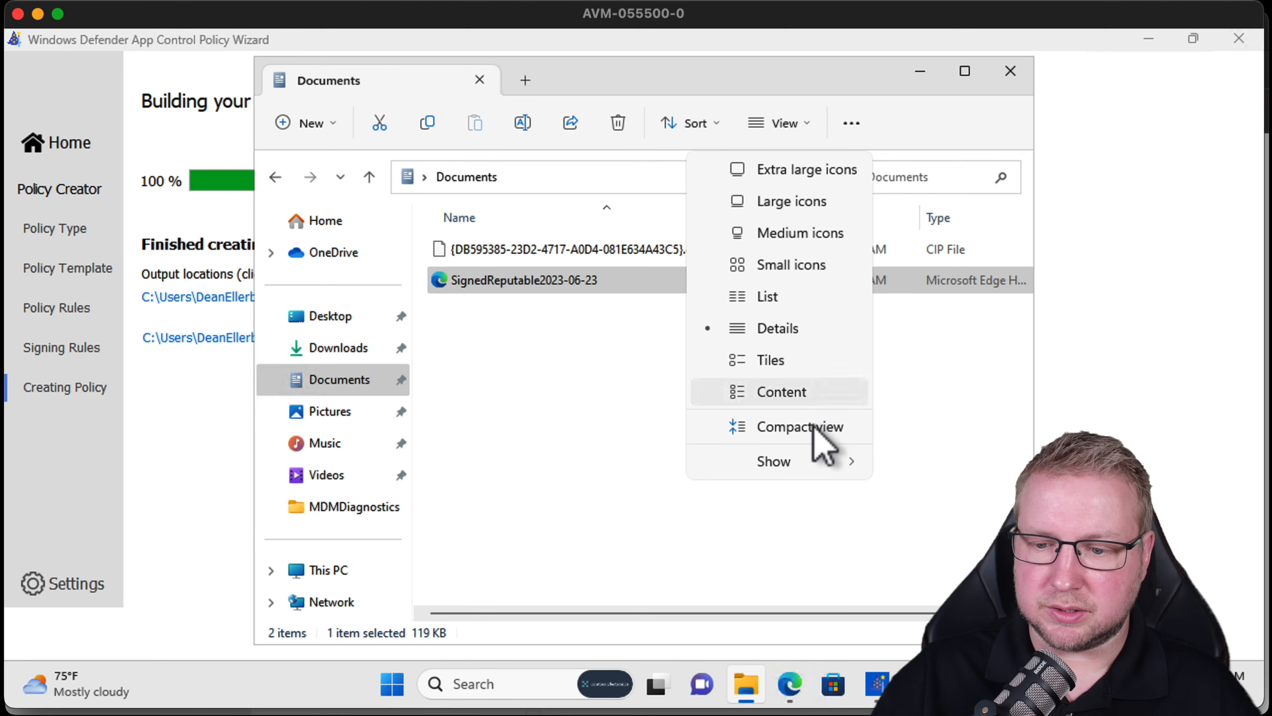
pyautogui.moveTo(811, 463)
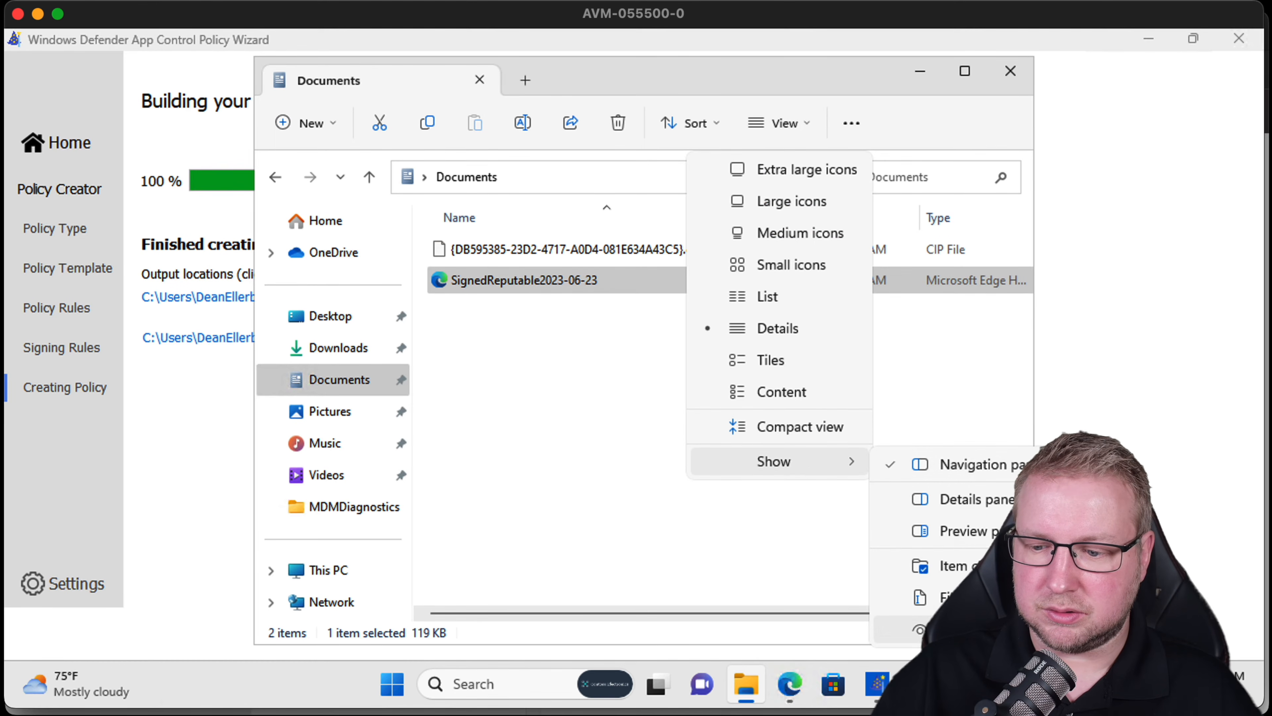
pyautogui.click(951, 597)
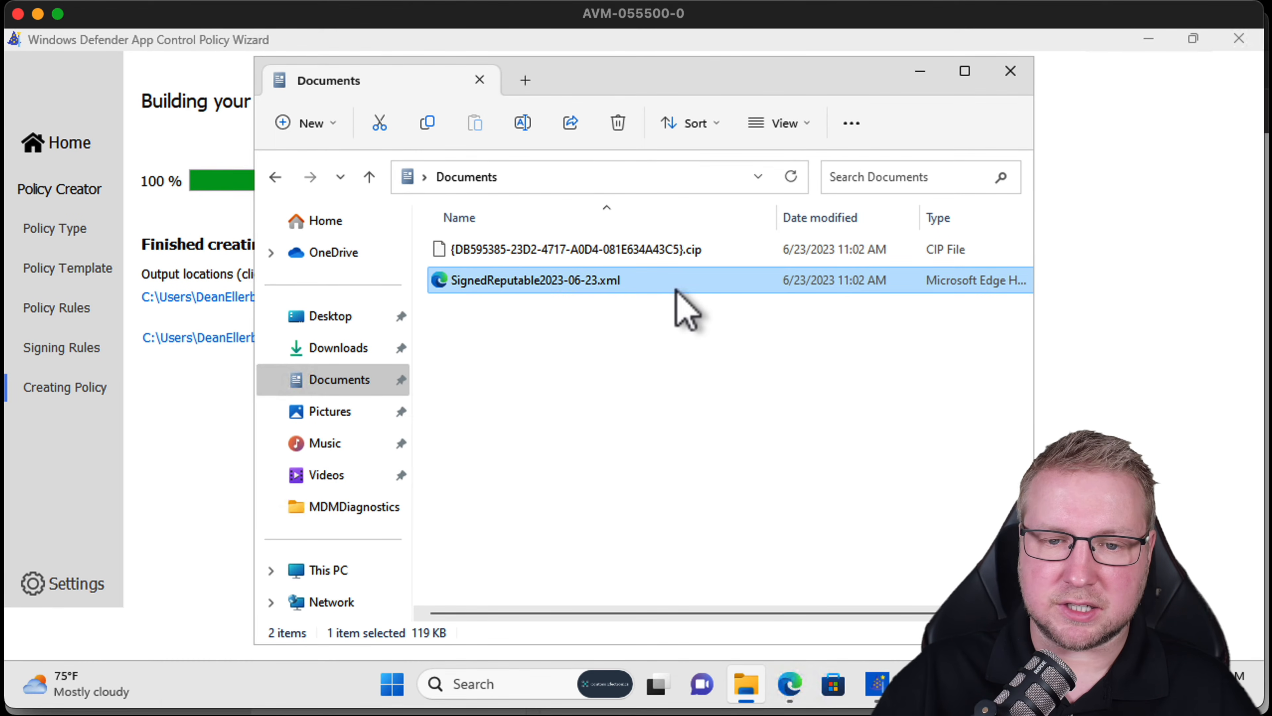
# Upload SignedReputable2023-06-23.xml as the application control policy in the Intune profile.
pyautogui.click(1149, 39)
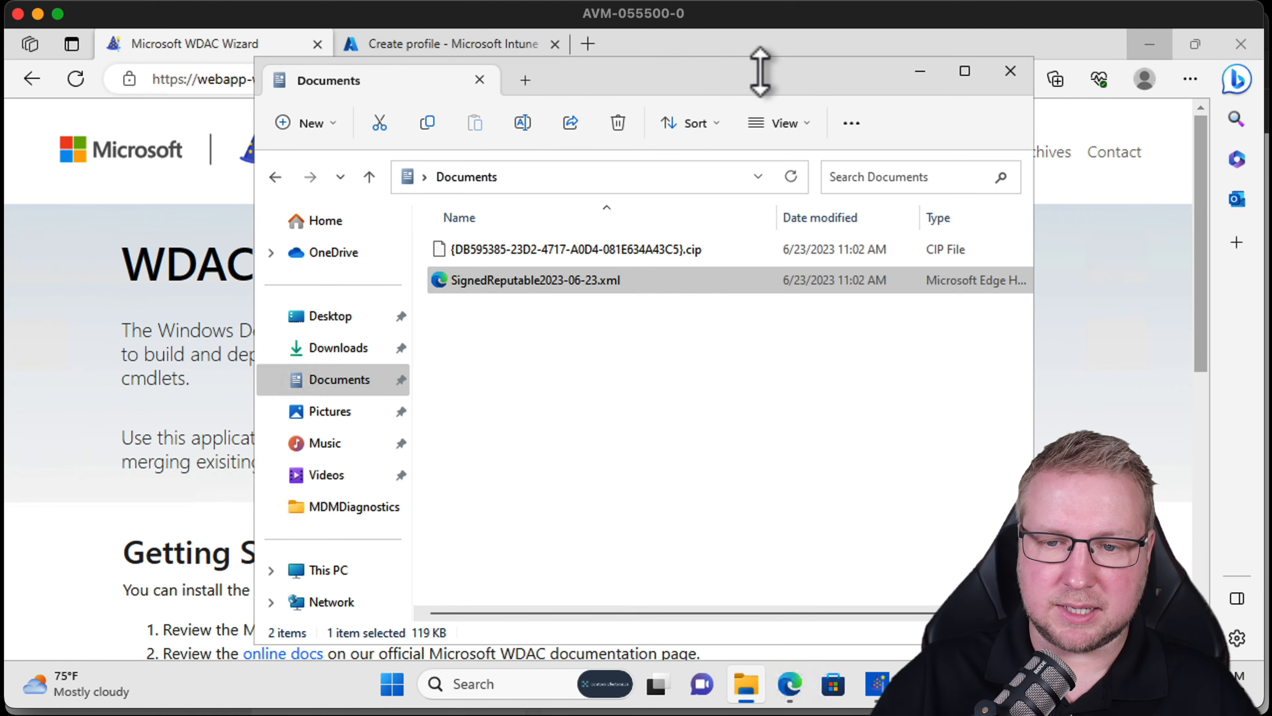
pyautogui.click(451, 44)
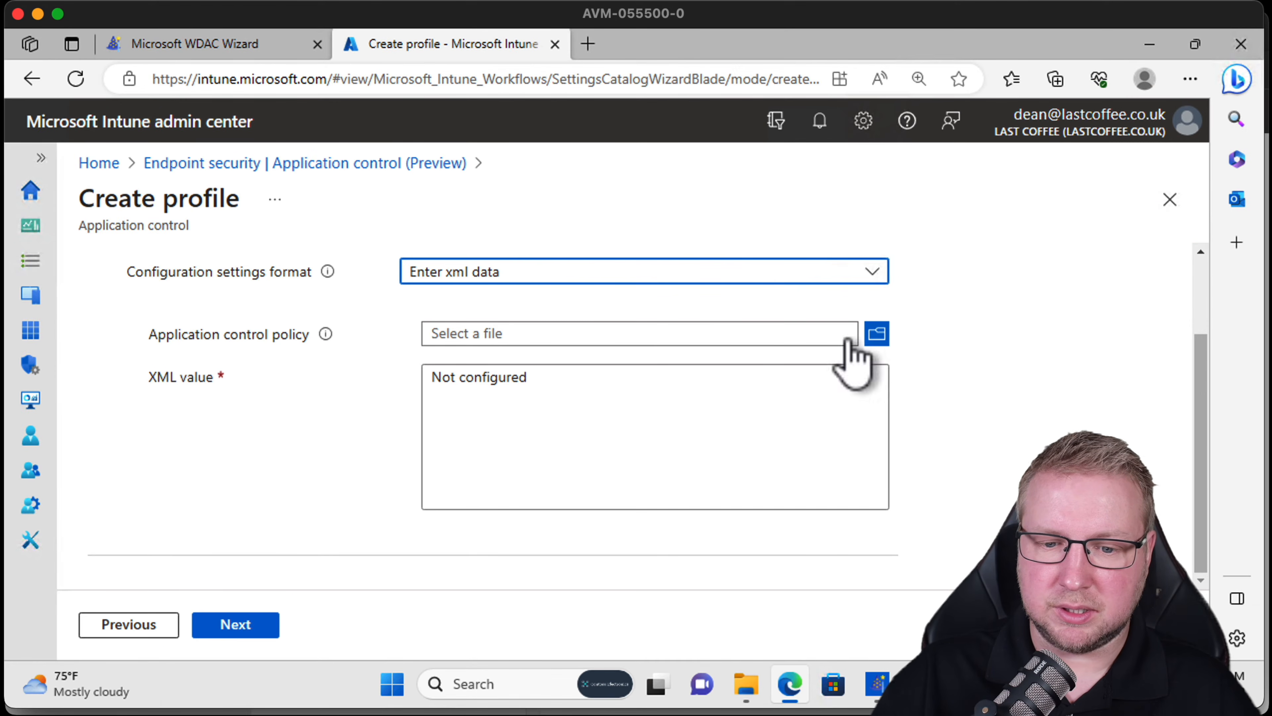
pyautogui.moveTo(327, 335)
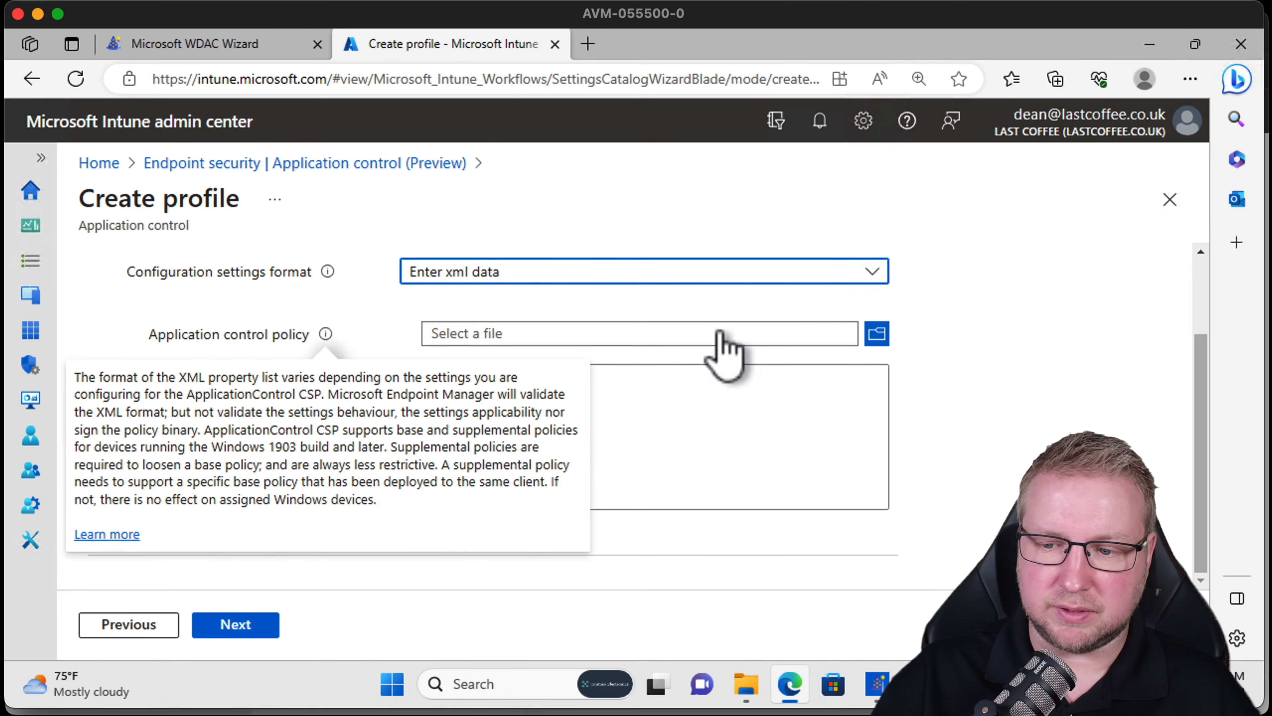
pyautogui.scroll(2, 1000, 420)
pyautogui.scroll(-2, 1000, 403)
pyautogui.scroll(1, 912, 431)
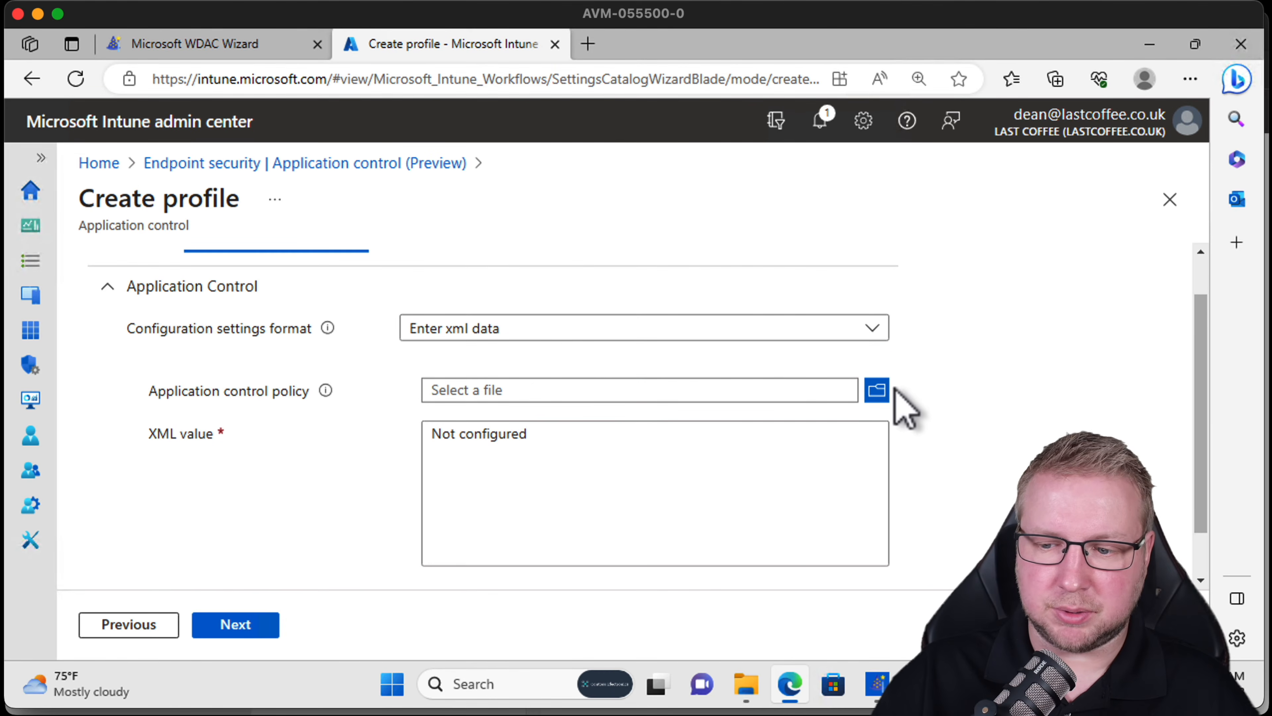
pyautogui.click(877, 390)
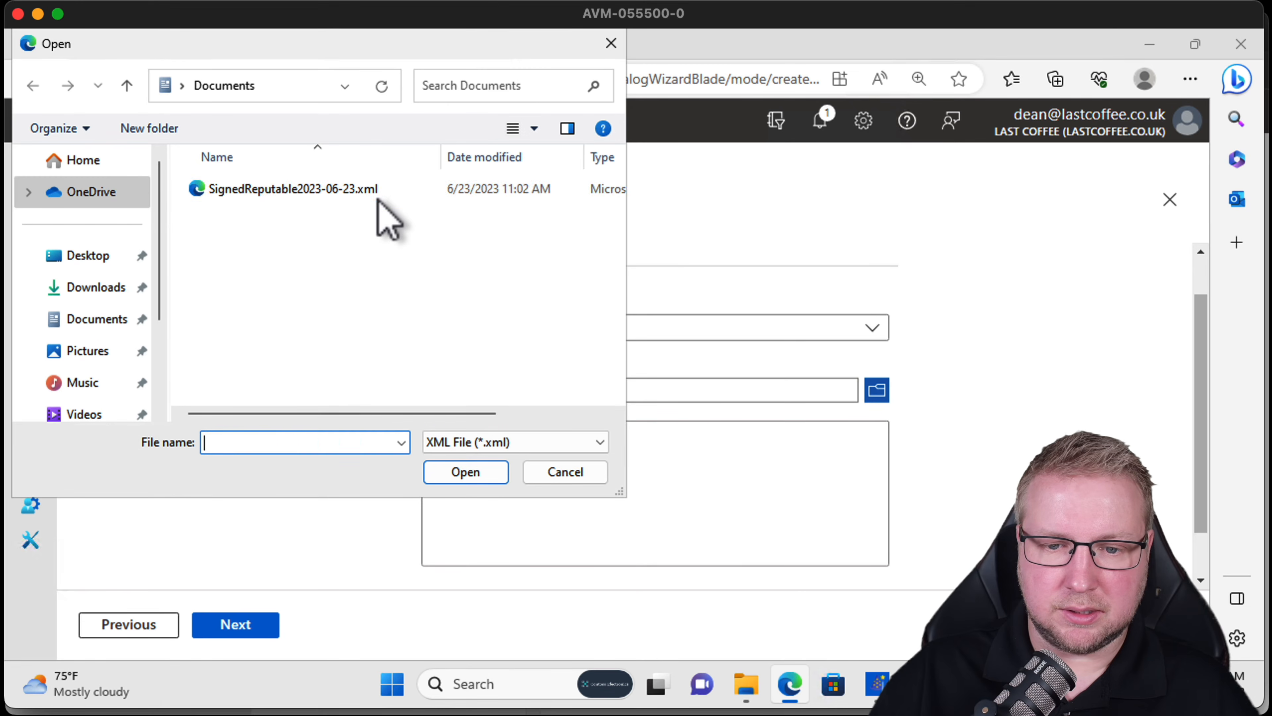
pyautogui.click(379, 199)
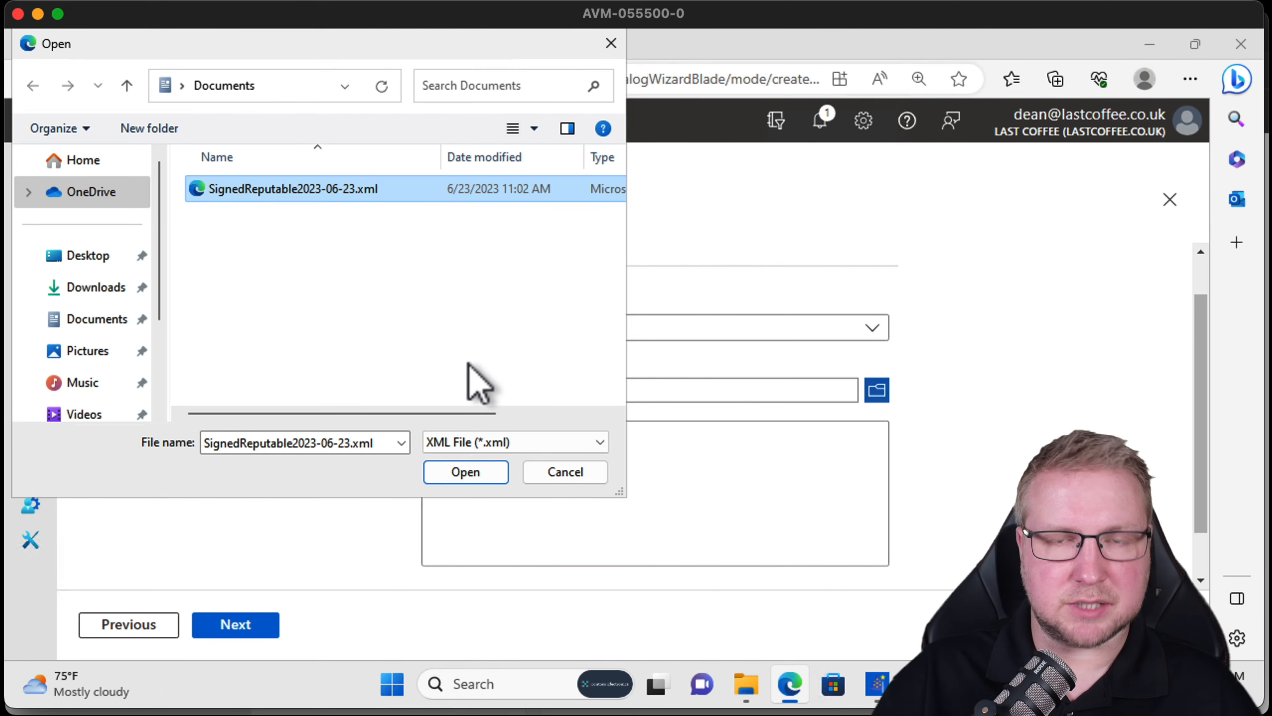
pyautogui.click(476, 472)
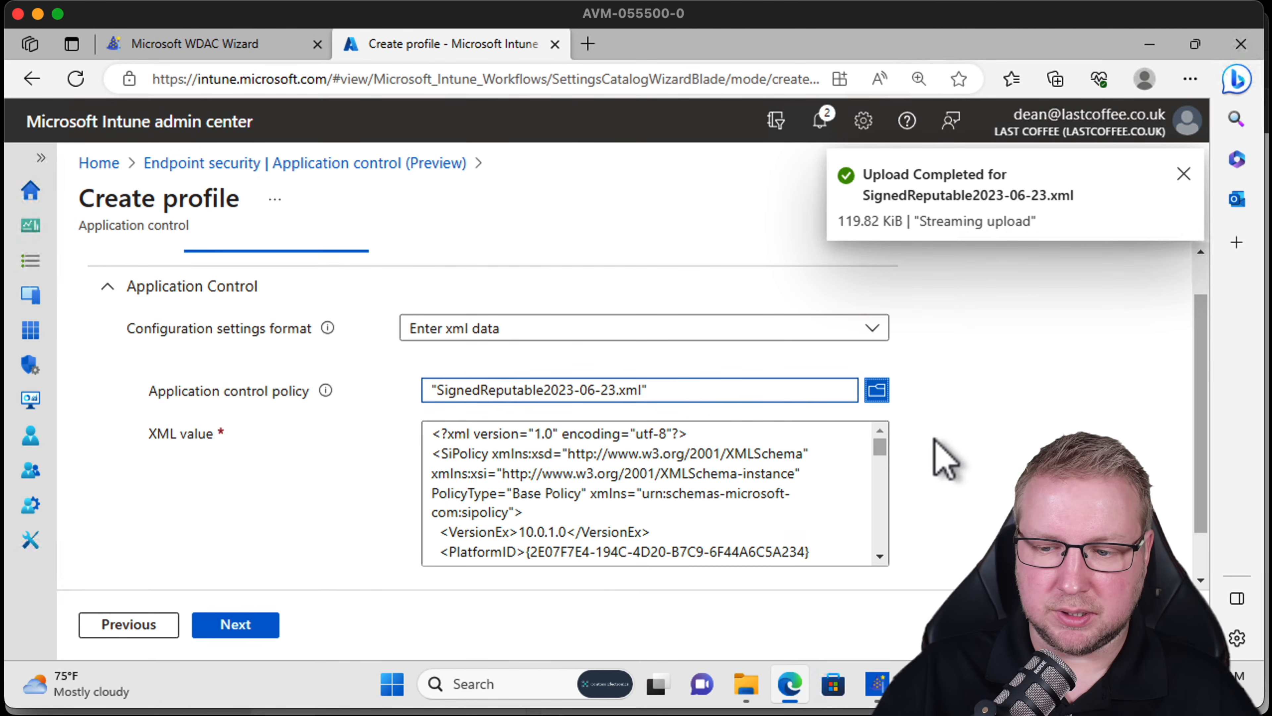
# Review the imported XML value and continue past configuration settings and scope tags to Assignments.
pyautogui.click(883, 467)
pyautogui.moveTo(881, 451)
pyautogui.mouseDown()
pyautogui.moveTo(882, 548)
pyautogui.moveTo(883, 432)
pyautogui.mouseUp()
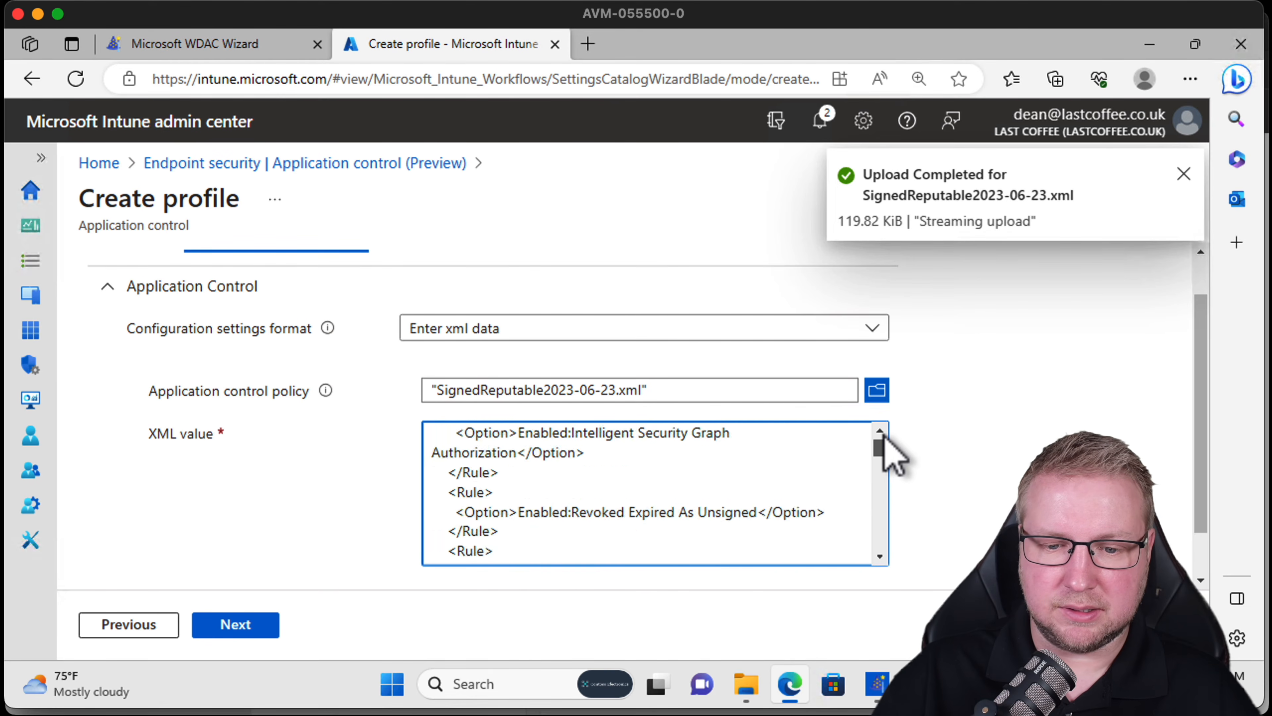
pyautogui.click(253, 633)
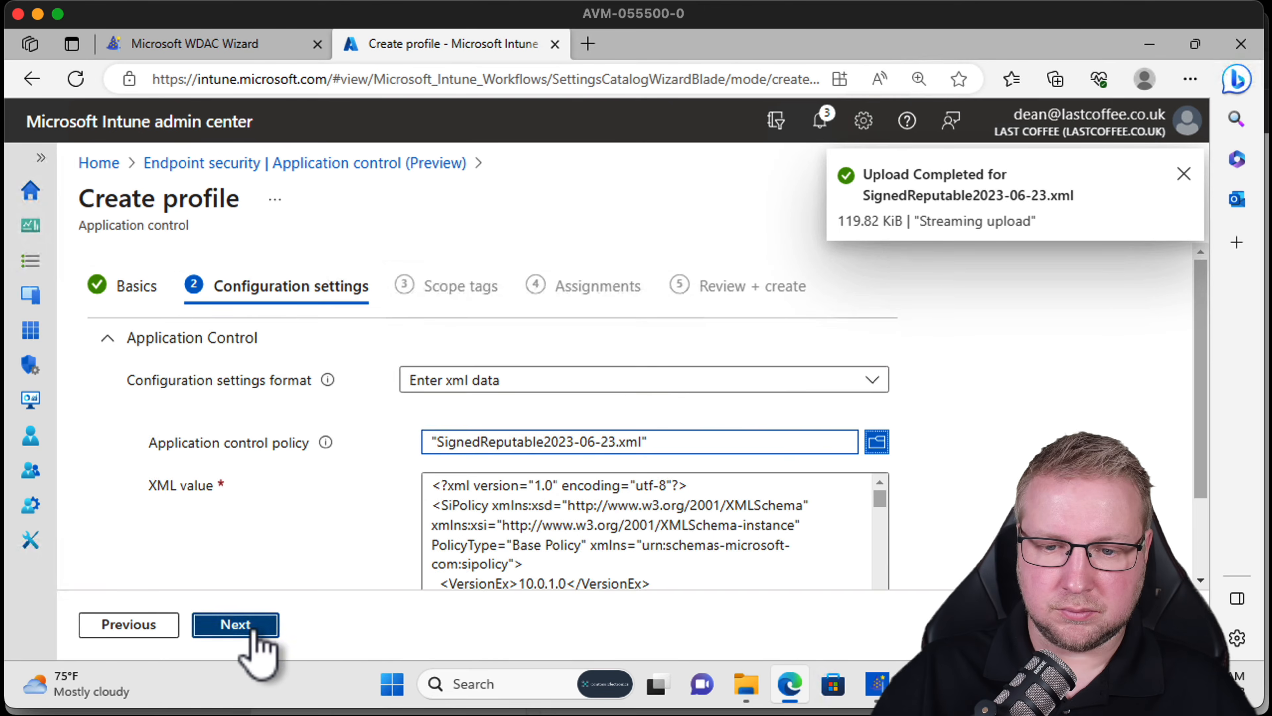
pyautogui.click(252, 632)
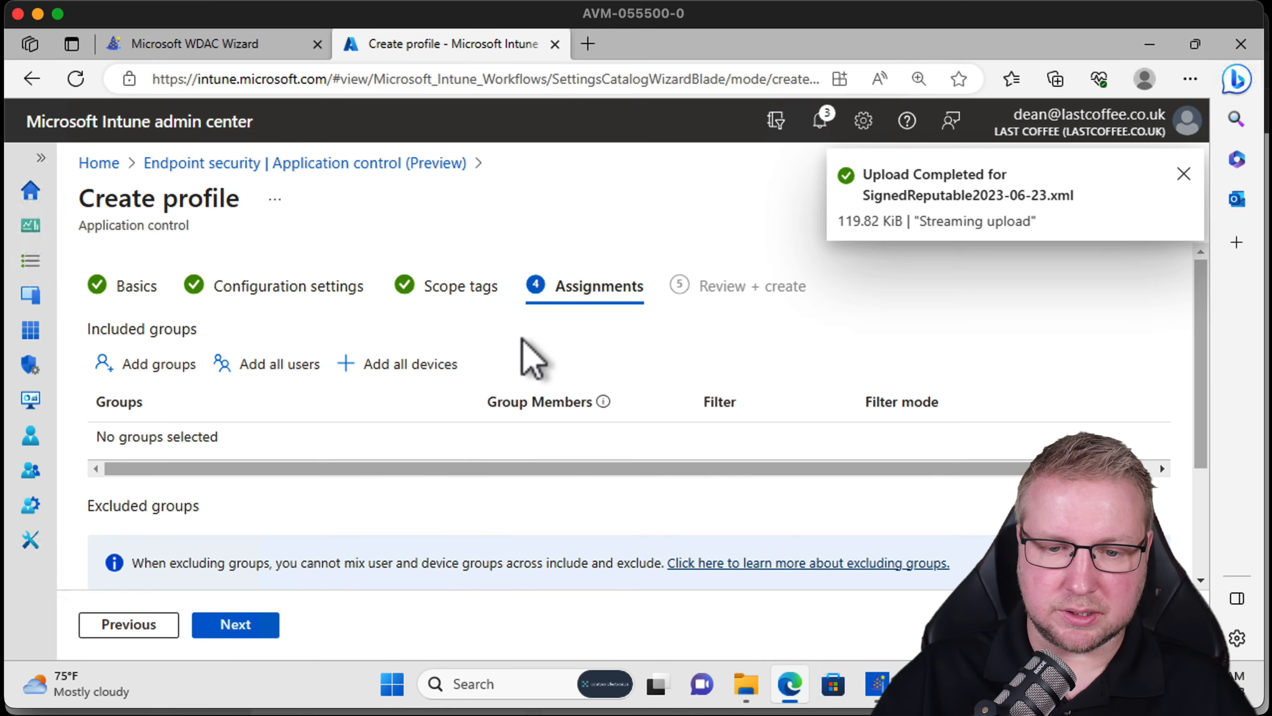
# Search for a wdac group in the include picker and in the Groups list opened in a new tab.
pyautogui.click(159, 376)
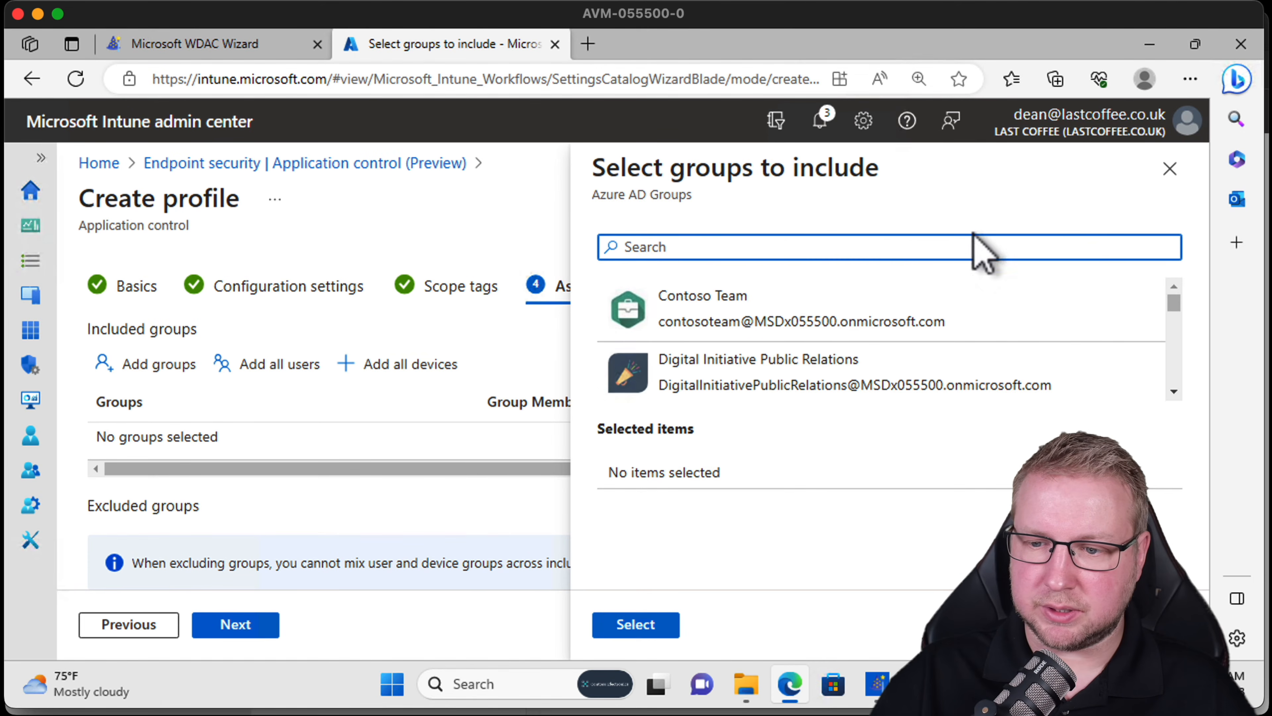
pyautogui.write('wdac')
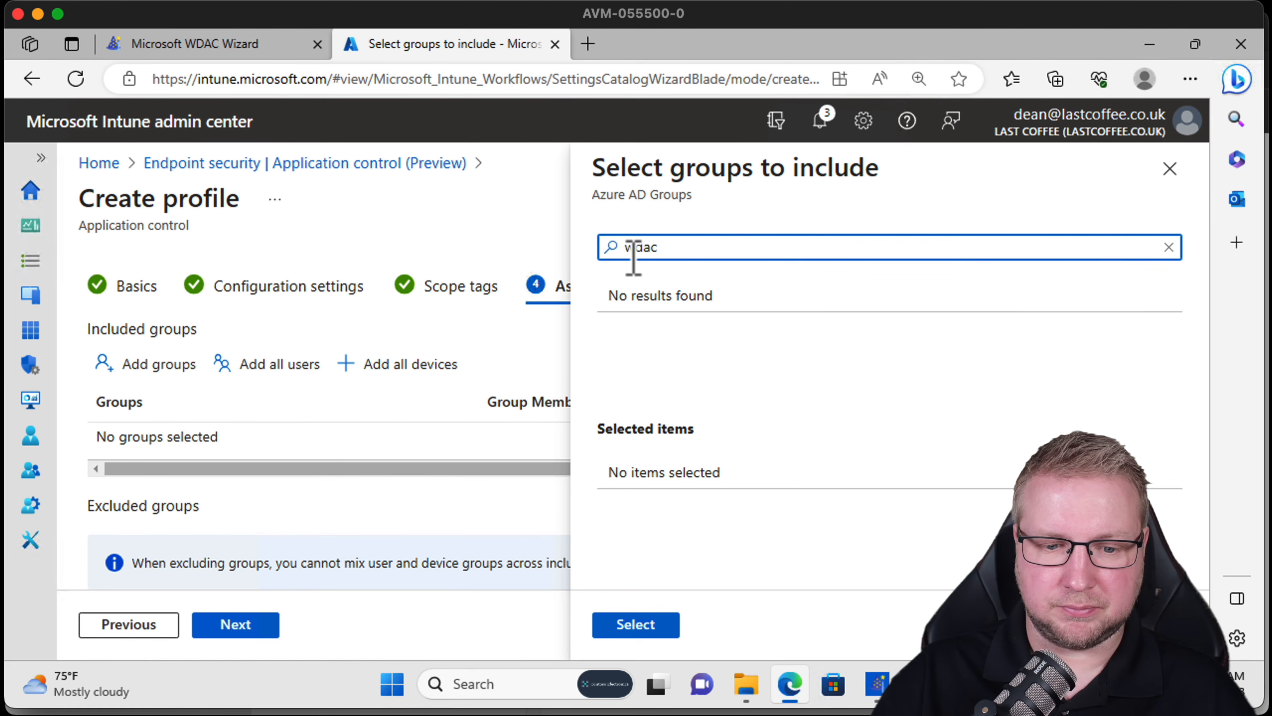
pyautogui.middleClick(31, 472)
pyautogui.click(702, 45)
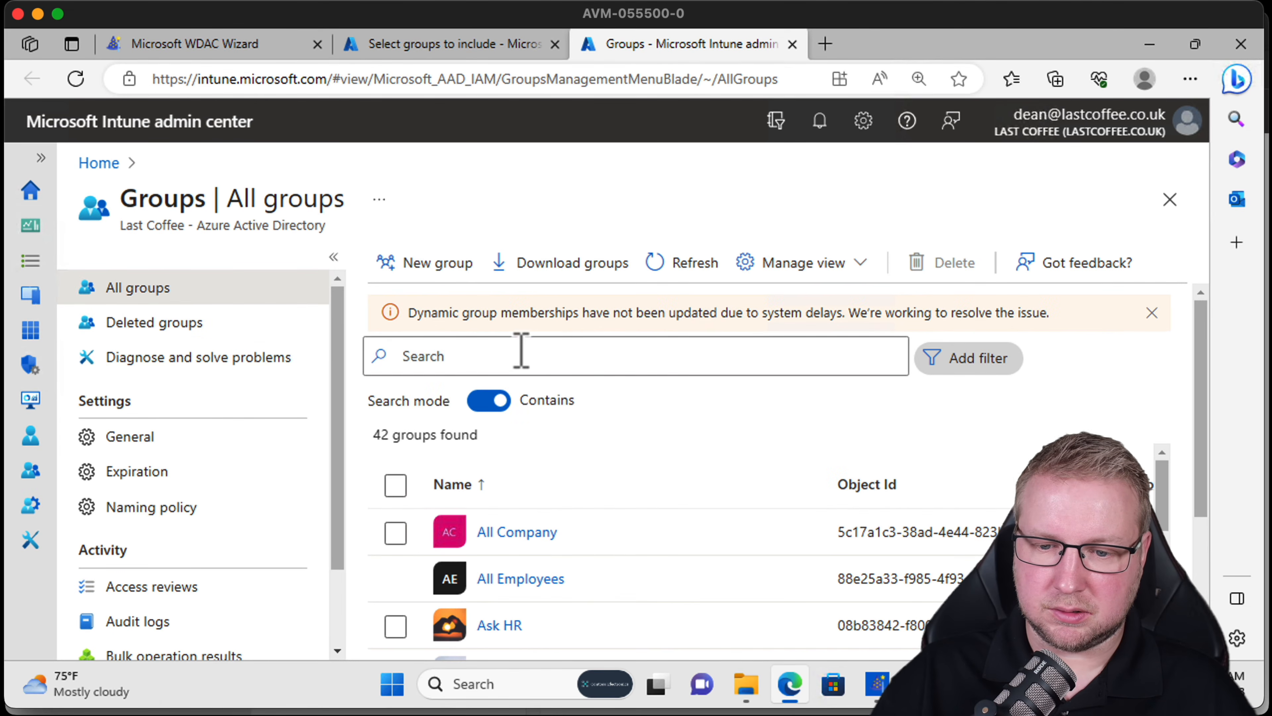
pyautogui.click(521, 353)
pyautogui.write('wdac')
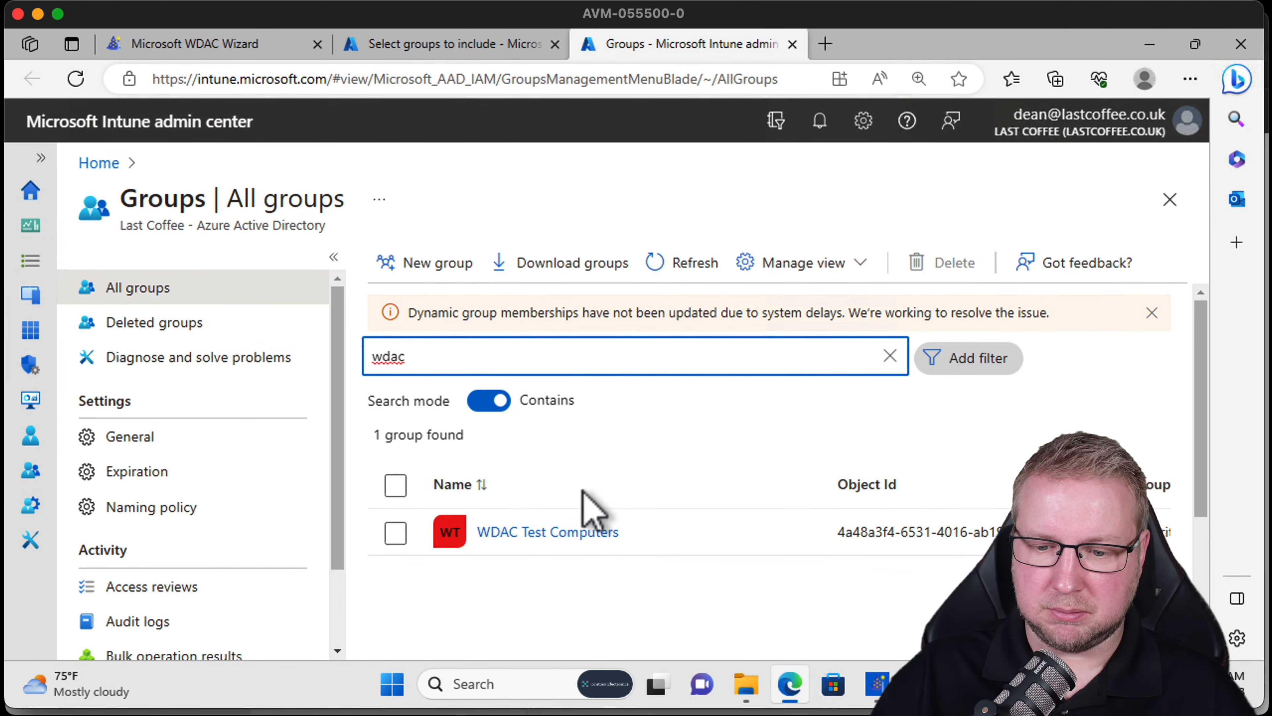
# Rerun the wdac search and include the WDAC Test Computers group in the assignments.
pyautogui.click(385, 45)
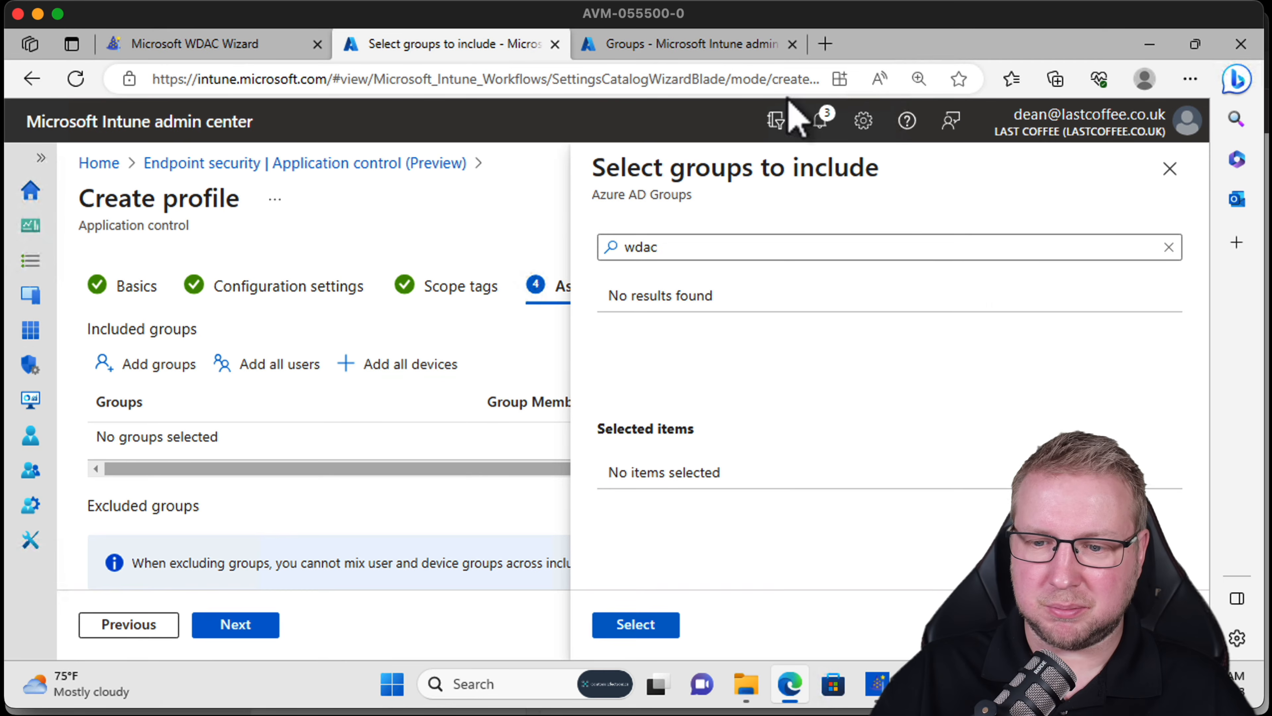
pyautogui.click(718, 245)
pyautogui.press('BackSpace')
pyautogui.write('c')
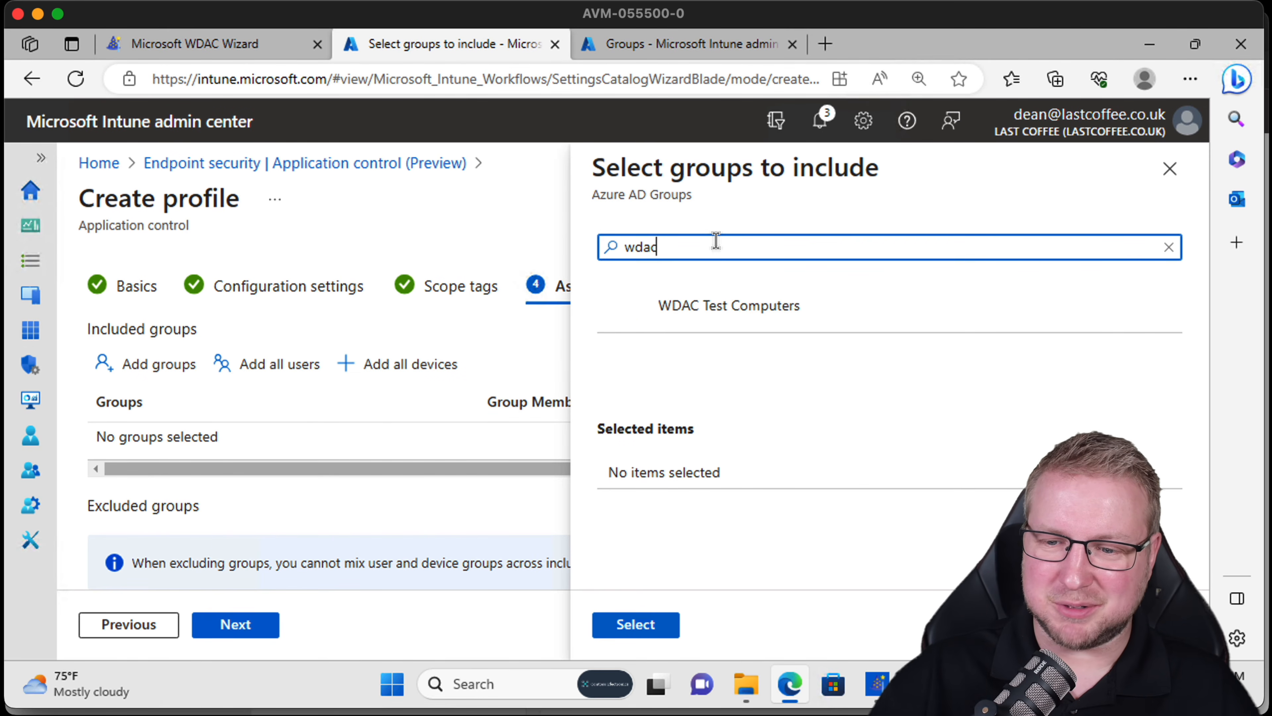
pyautogui.click(736, 304)
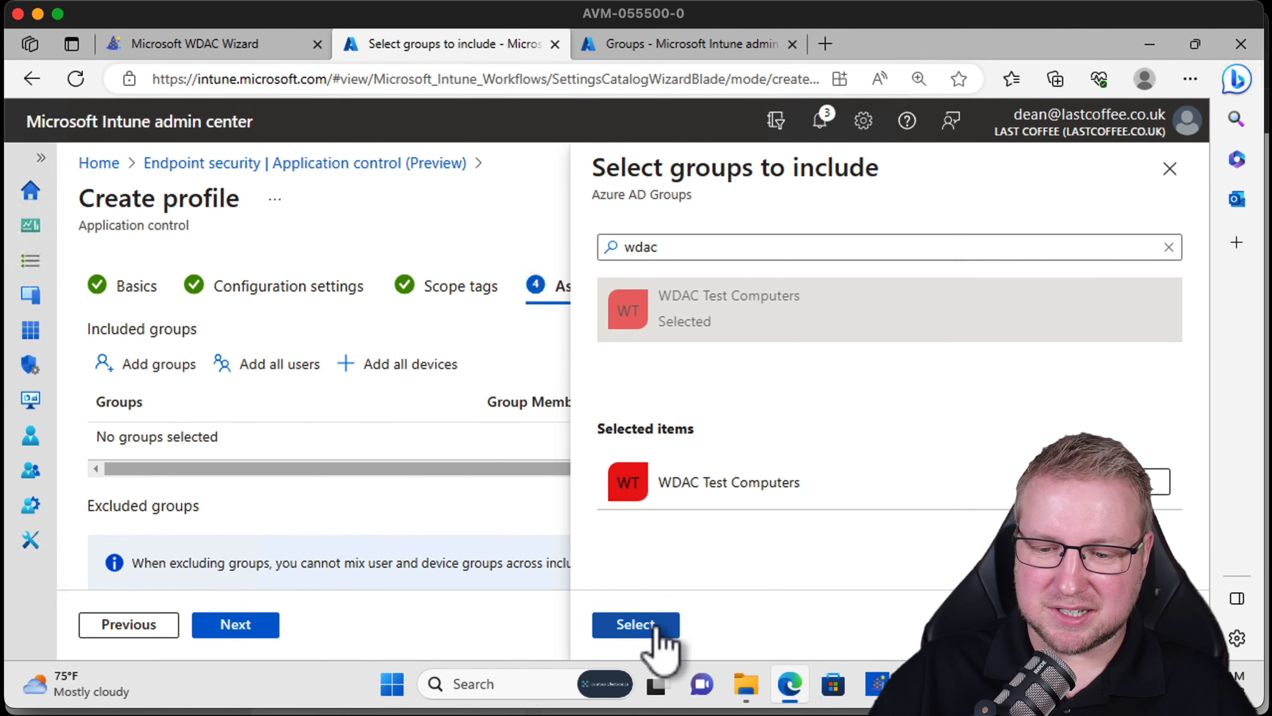
pyautogui.click(635, 625)
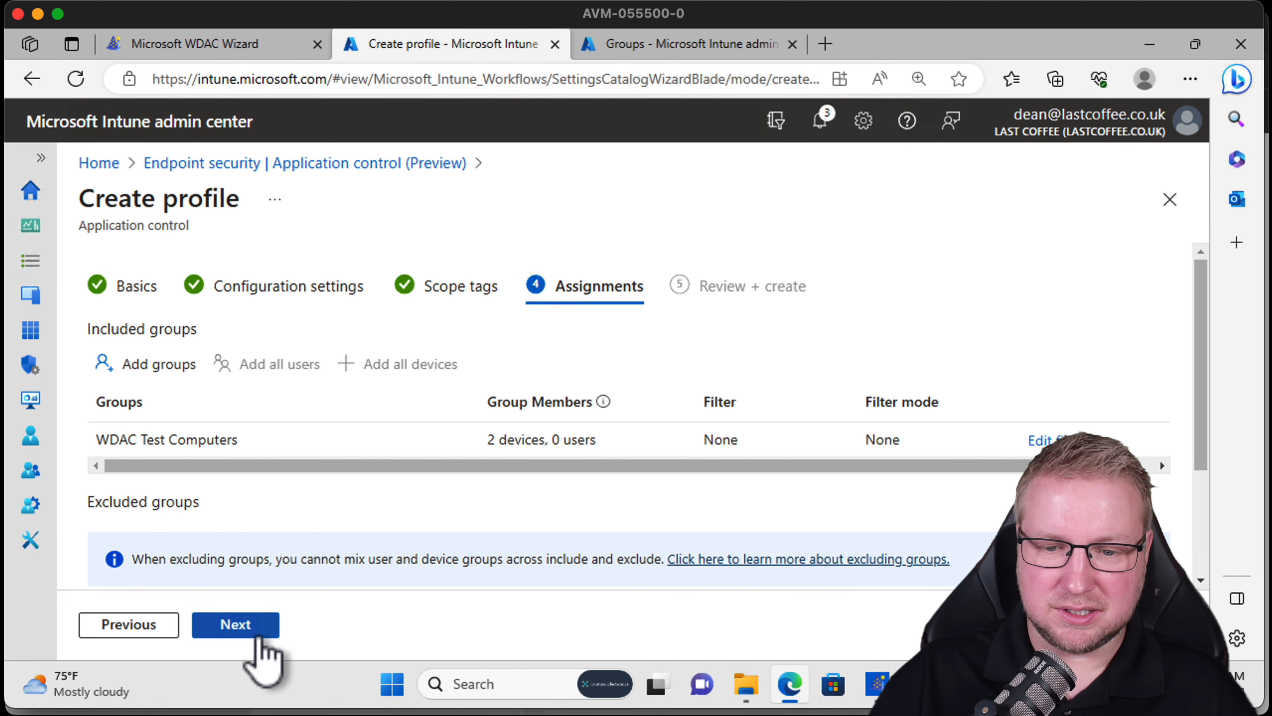
# Review the profile summary and create the Application control profile.
pyautogui.click(259, 641)
pyautogui.scroll(-3, 343, 506)
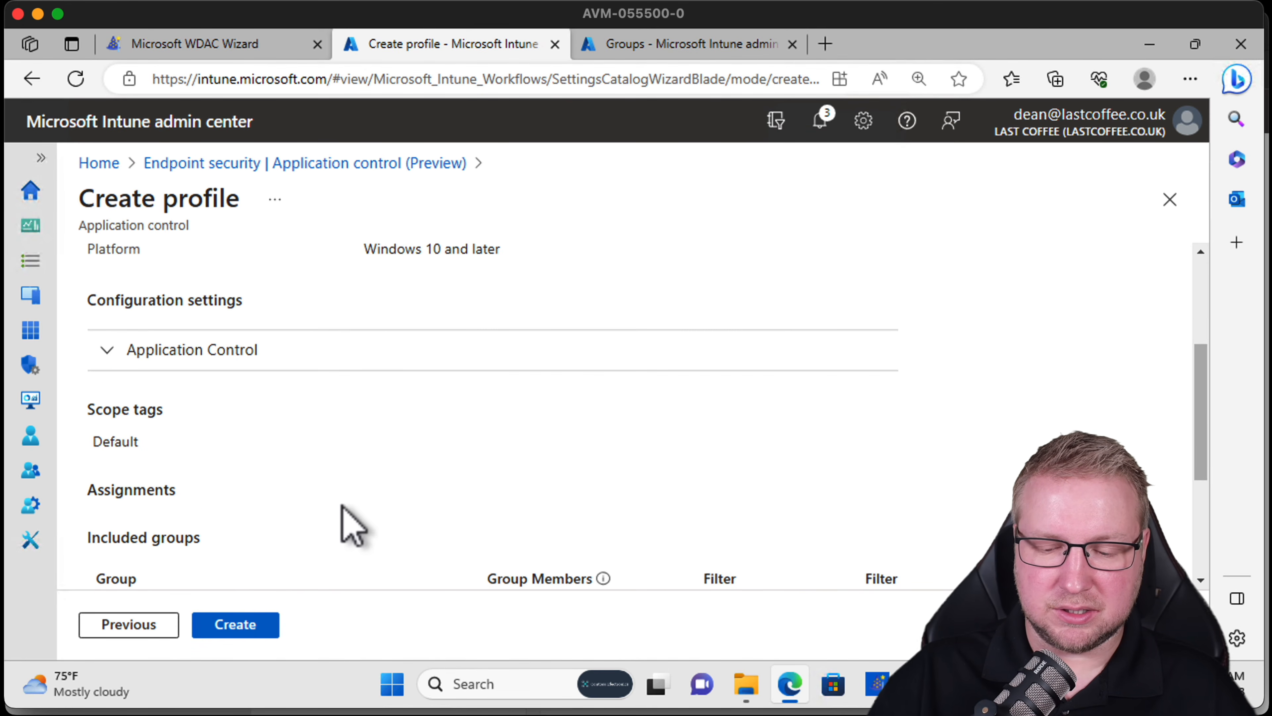
pyautogui.scroll(-4, 346, 526)
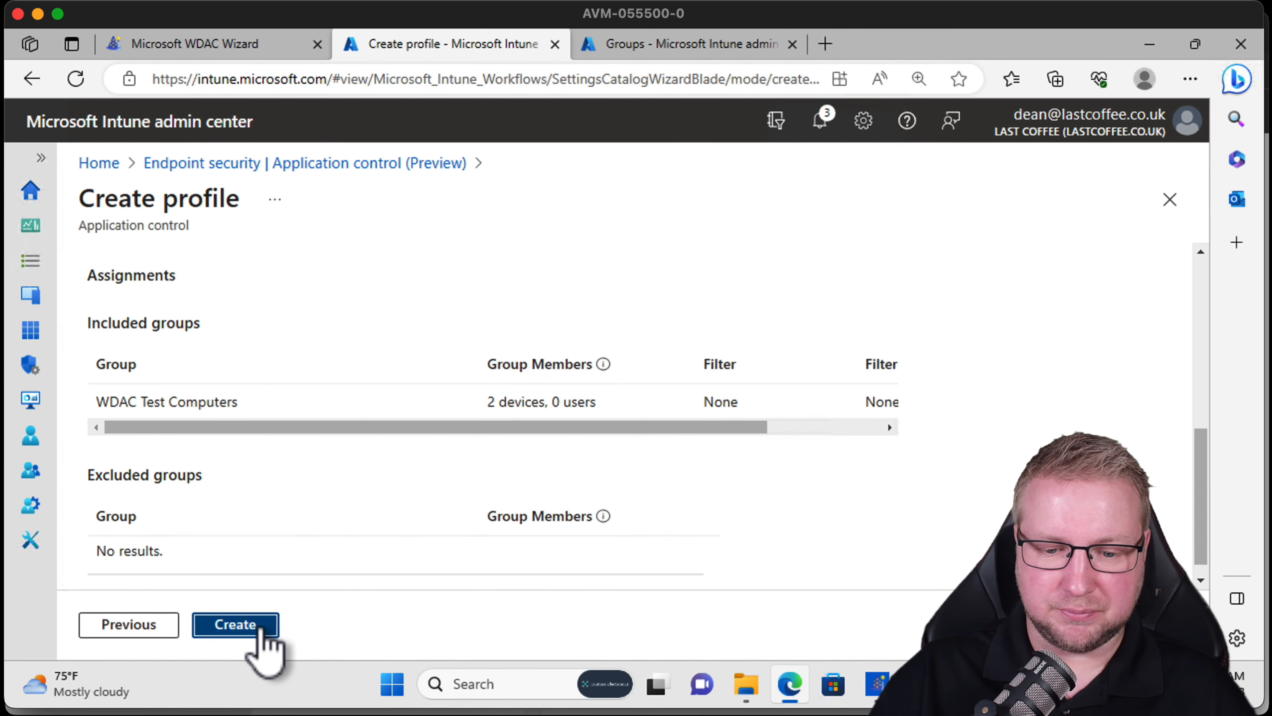
pyautogui.click(235, 624)
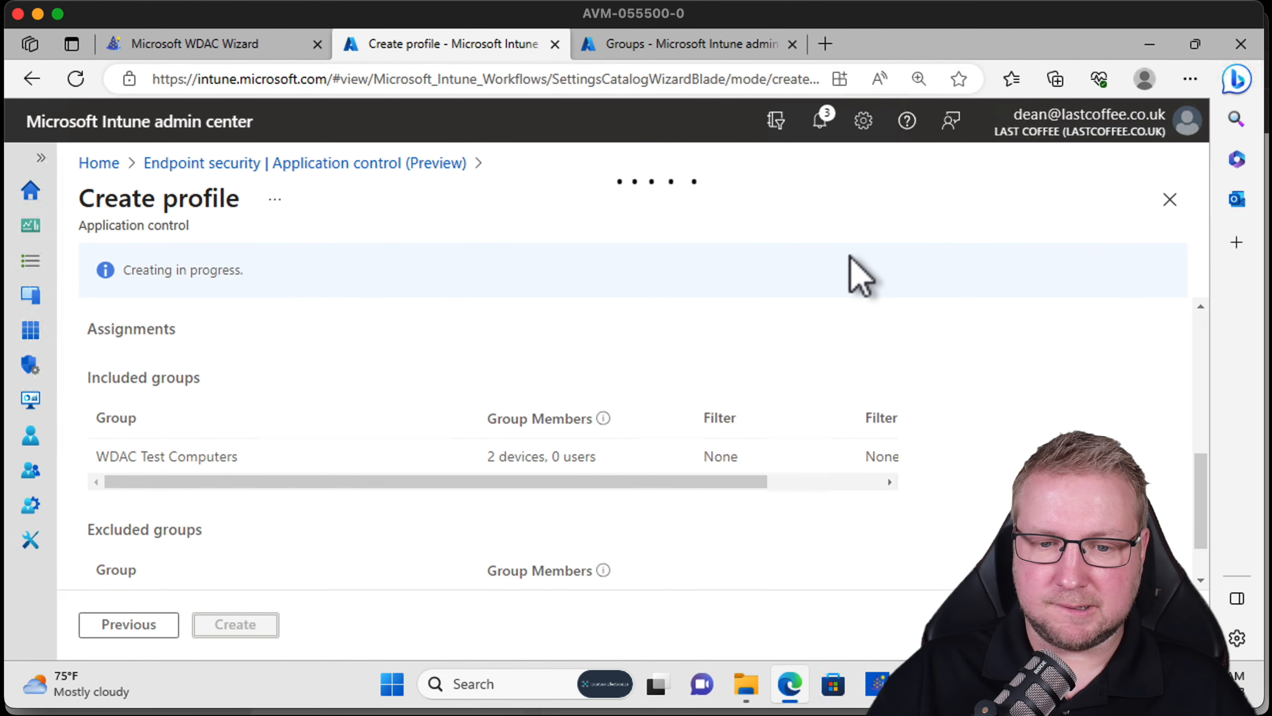